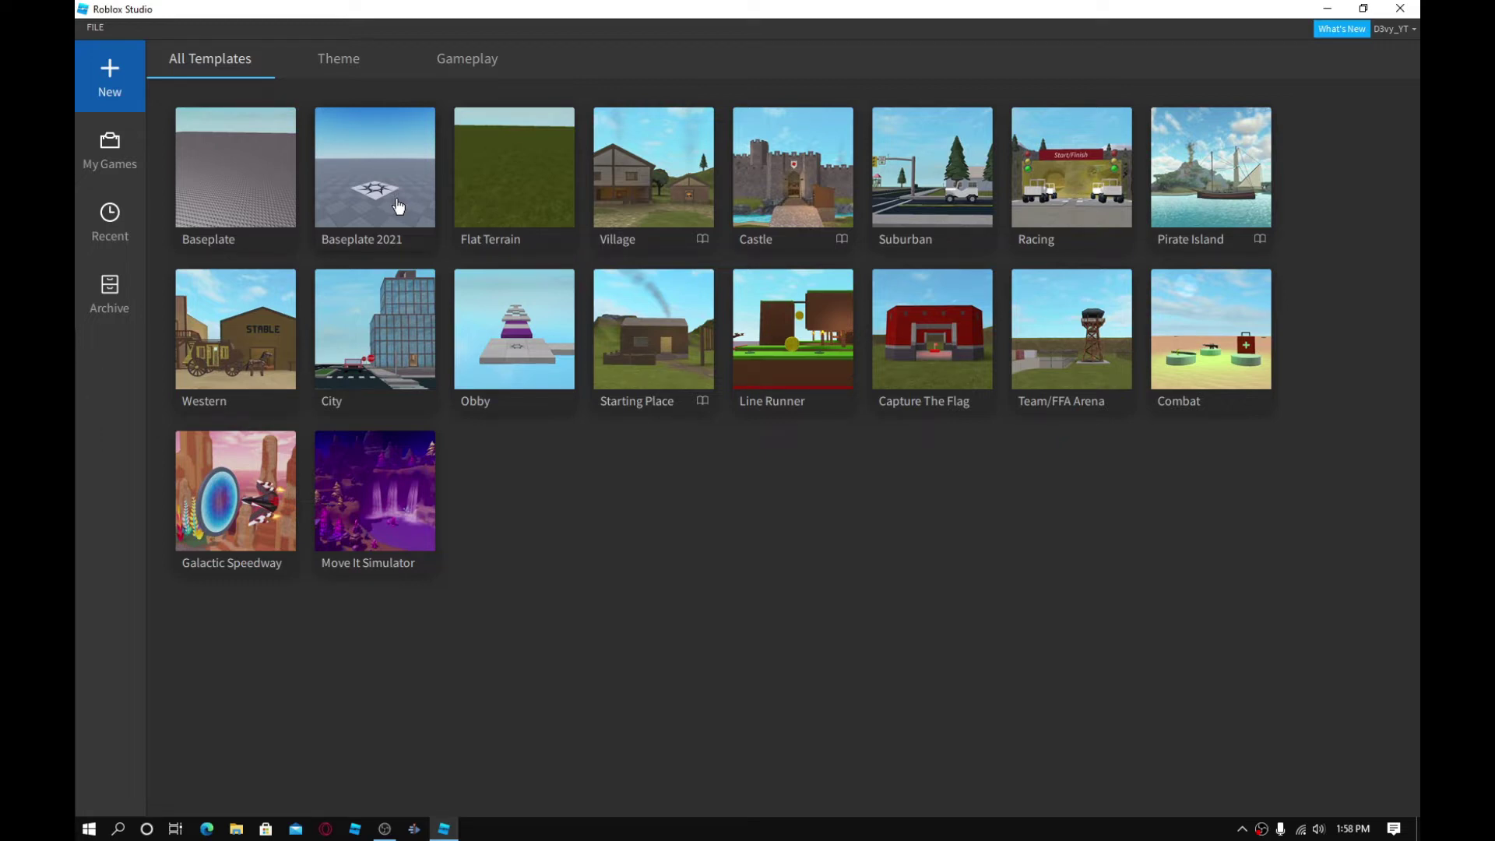
# Pick the Baseplate template from All Templates to start a new place
pyautogui.click(266, 189)
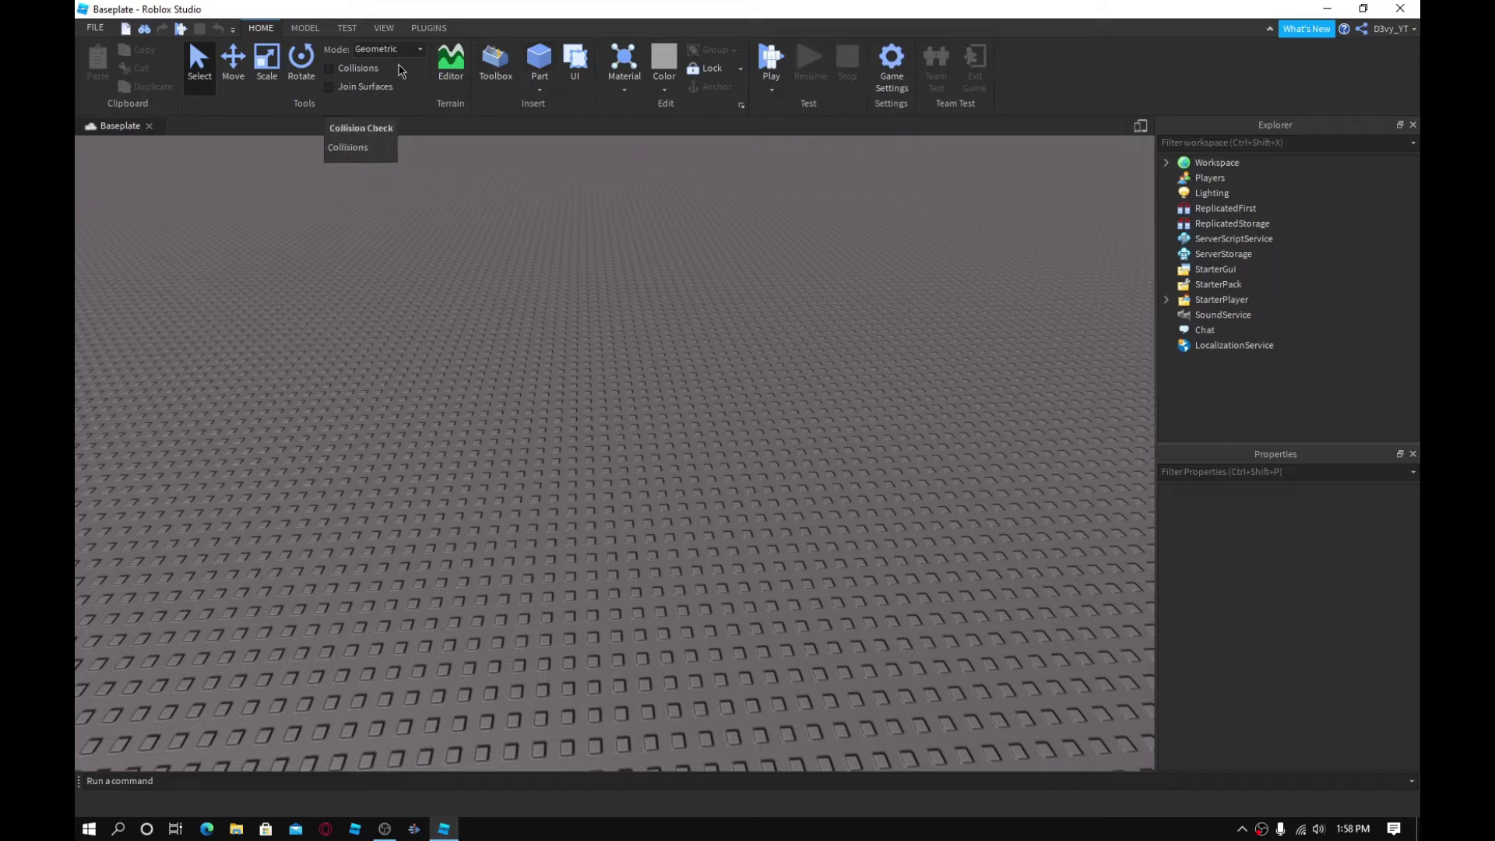
# Choose a drag mode from the Mode dropdown and dismiss its explanation tip
pyautogui.click(412, 49)
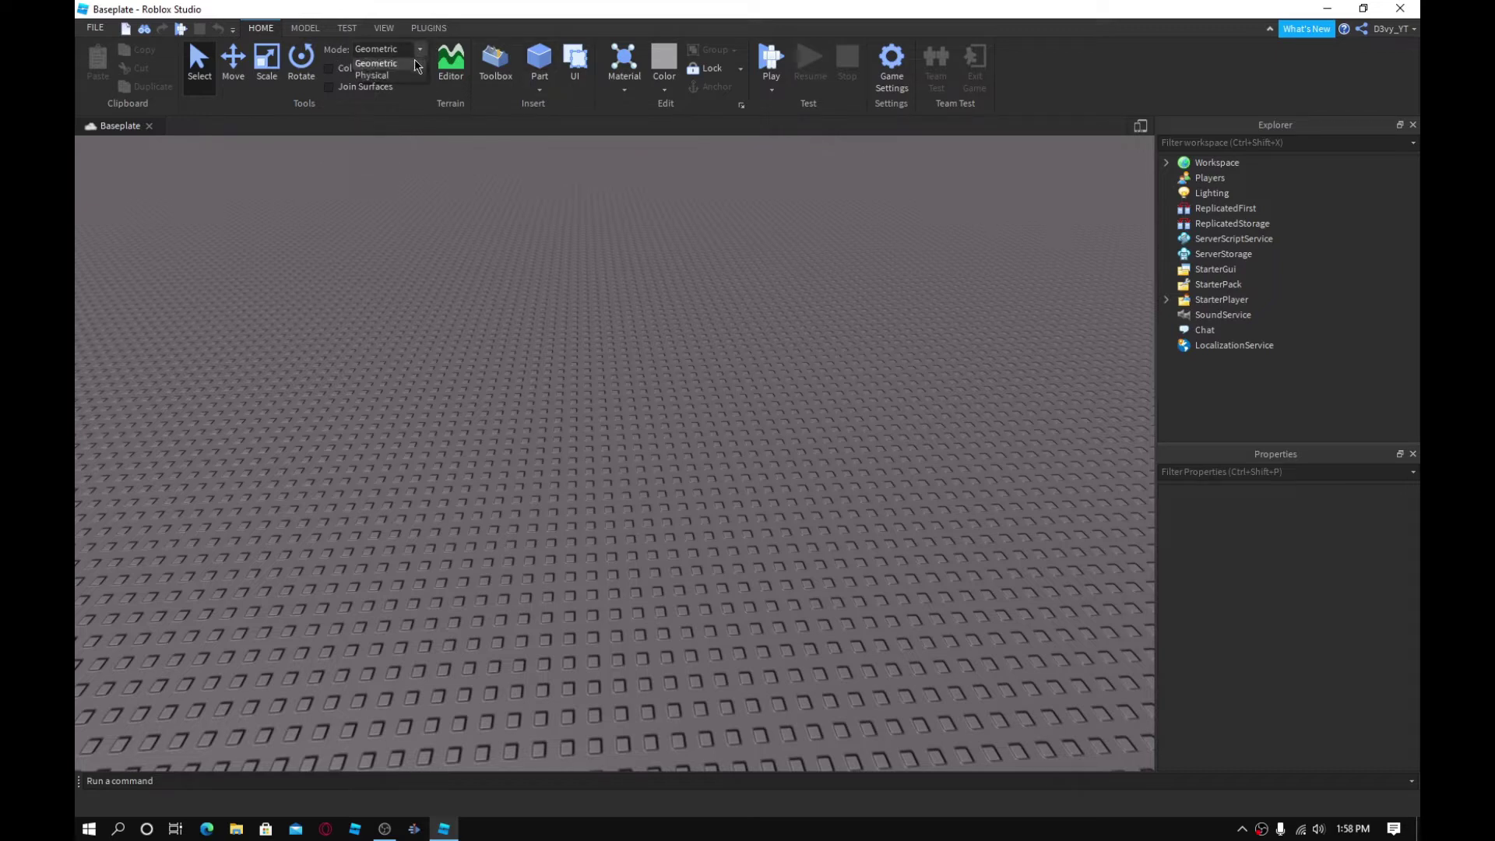
pyautogui.click(405, 75)
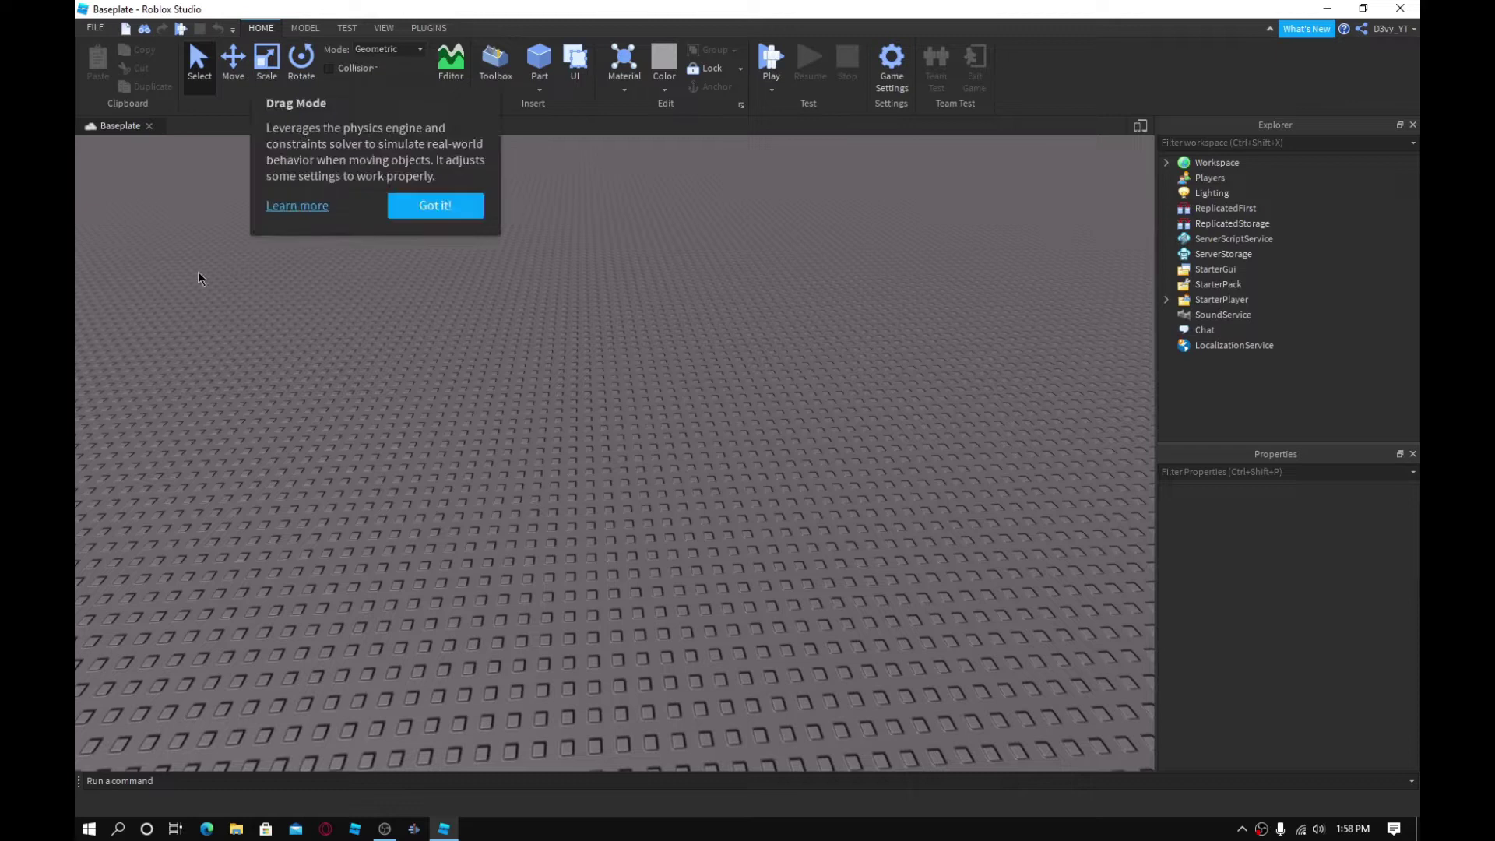
pyautogui.click(434, 206)
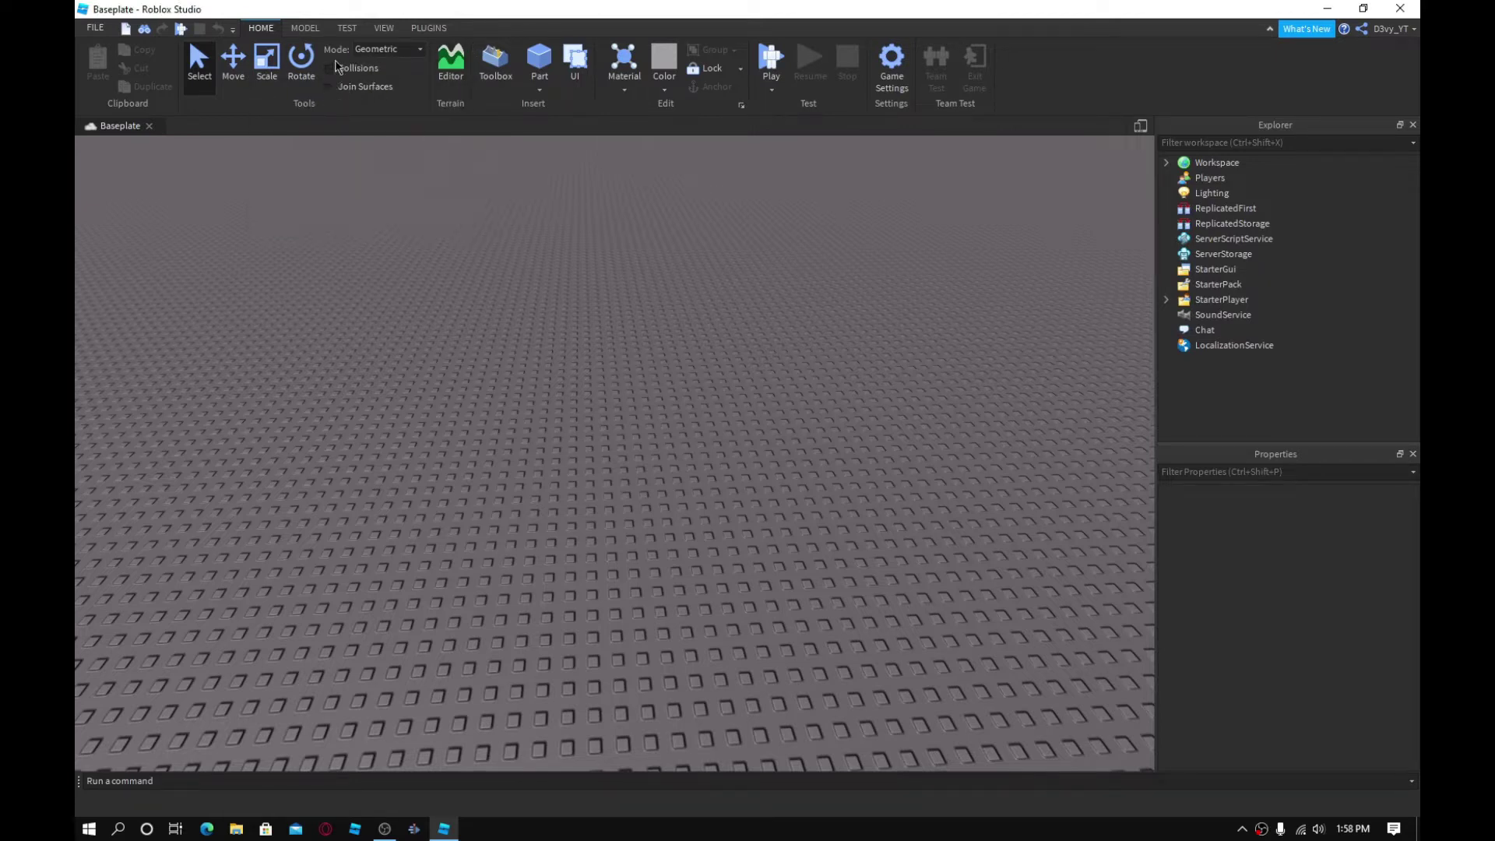
# Insert a new block Part into the workspace from the Home tools
pyautogui.click(305, 28)
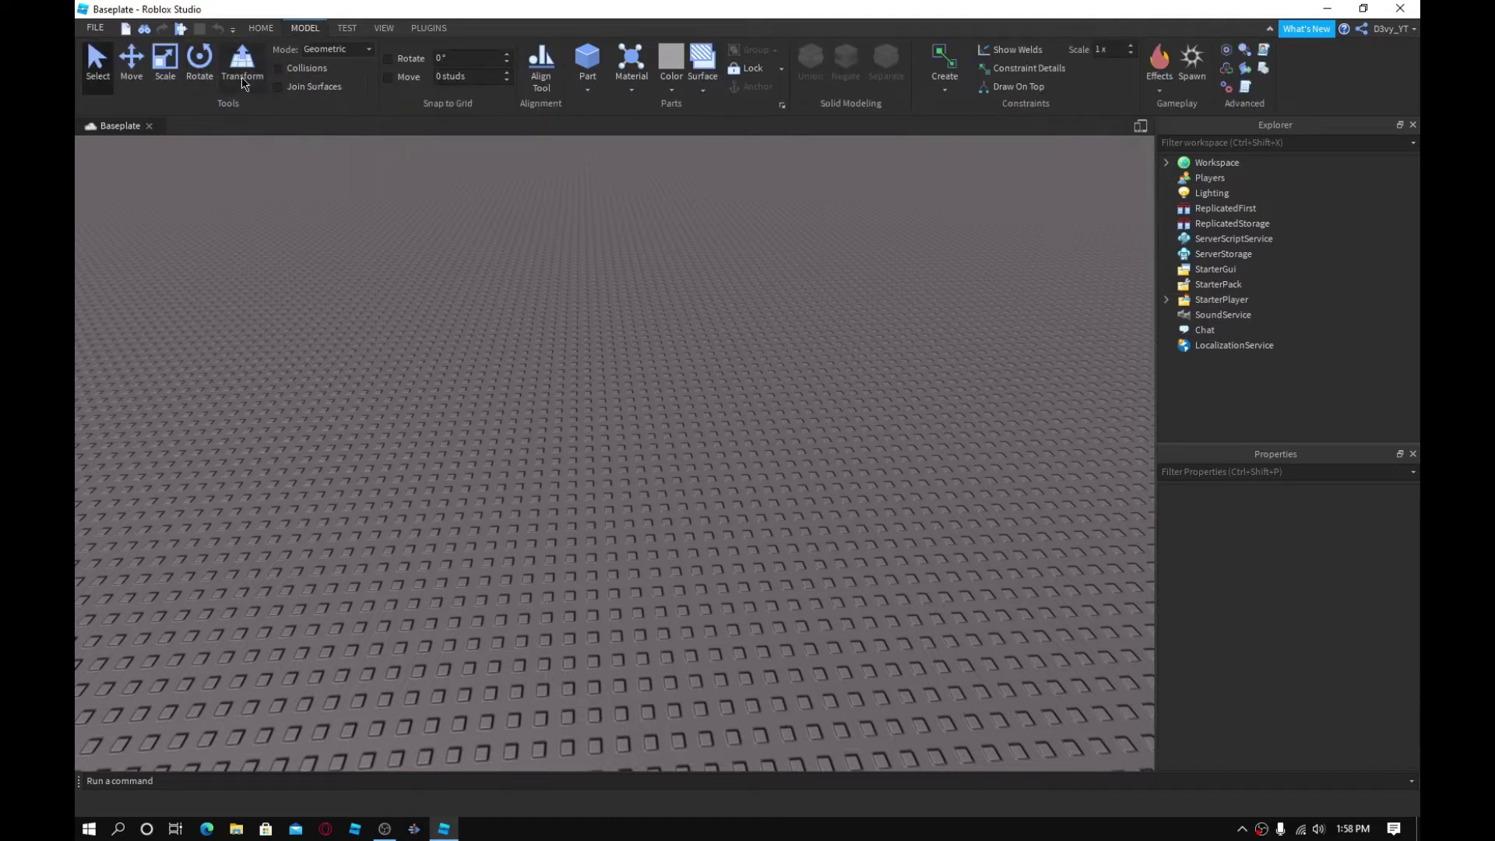
pyautogui.click(265, 29)
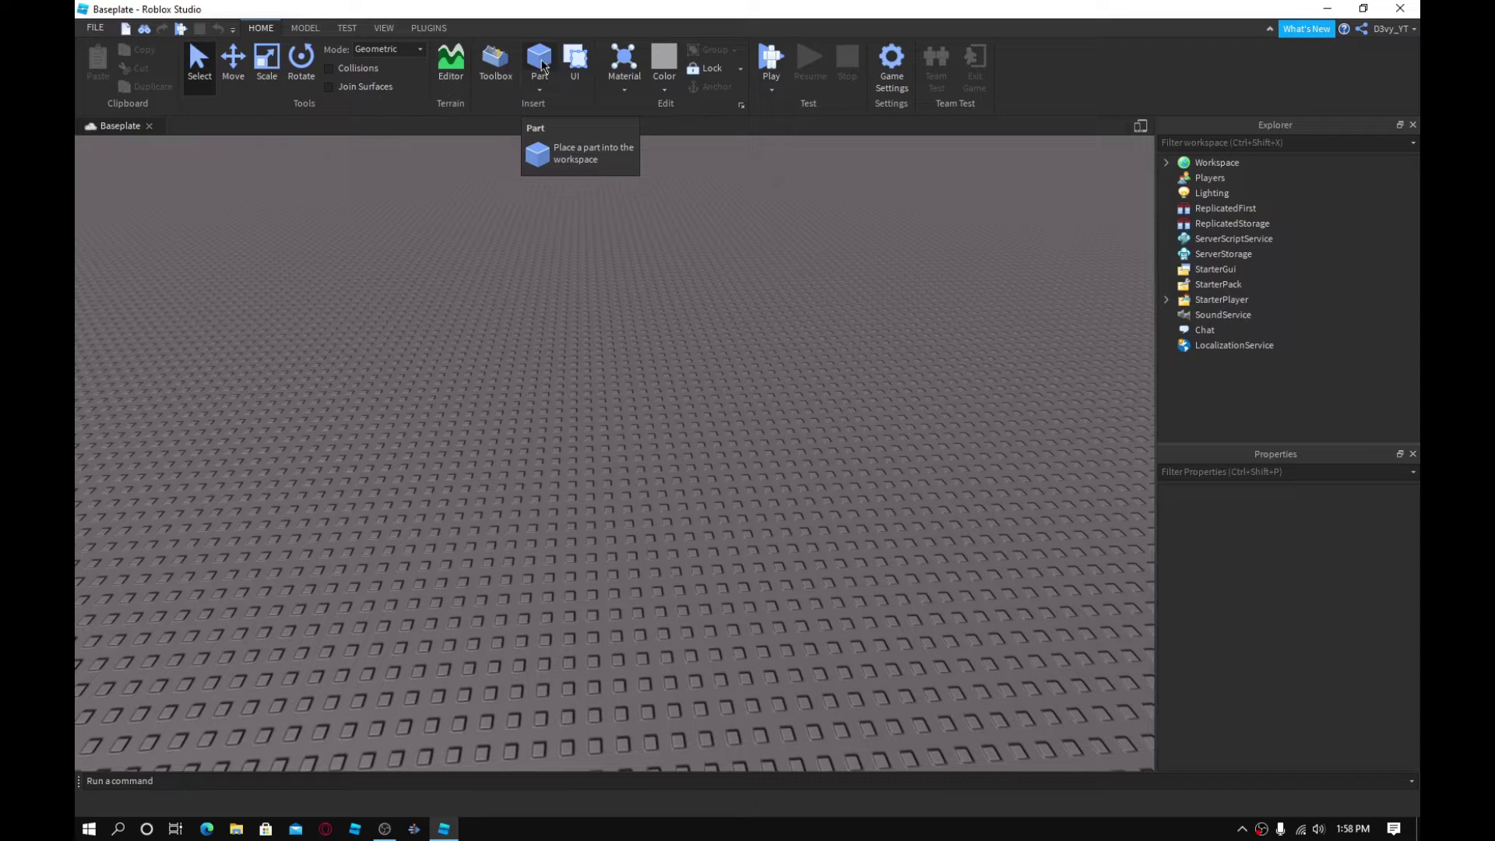
pyautogui.click(539, 63)
pyautogui.hotkey('ctrl', '3')
# Stretch the part wide and long into a tabletop and lift it off the baseplate
pyautogui.moveTo(678, 439); pyautogui.dragTo(848, 438)
pyautogui.moveTo(616, 516); pyautogui.dragTo(620, 554)
pyautogui.moveTo(621, 555); pyautogui.dragTo(670, 558, button='right')
pyautogui.hotkey('ctrl', '2')
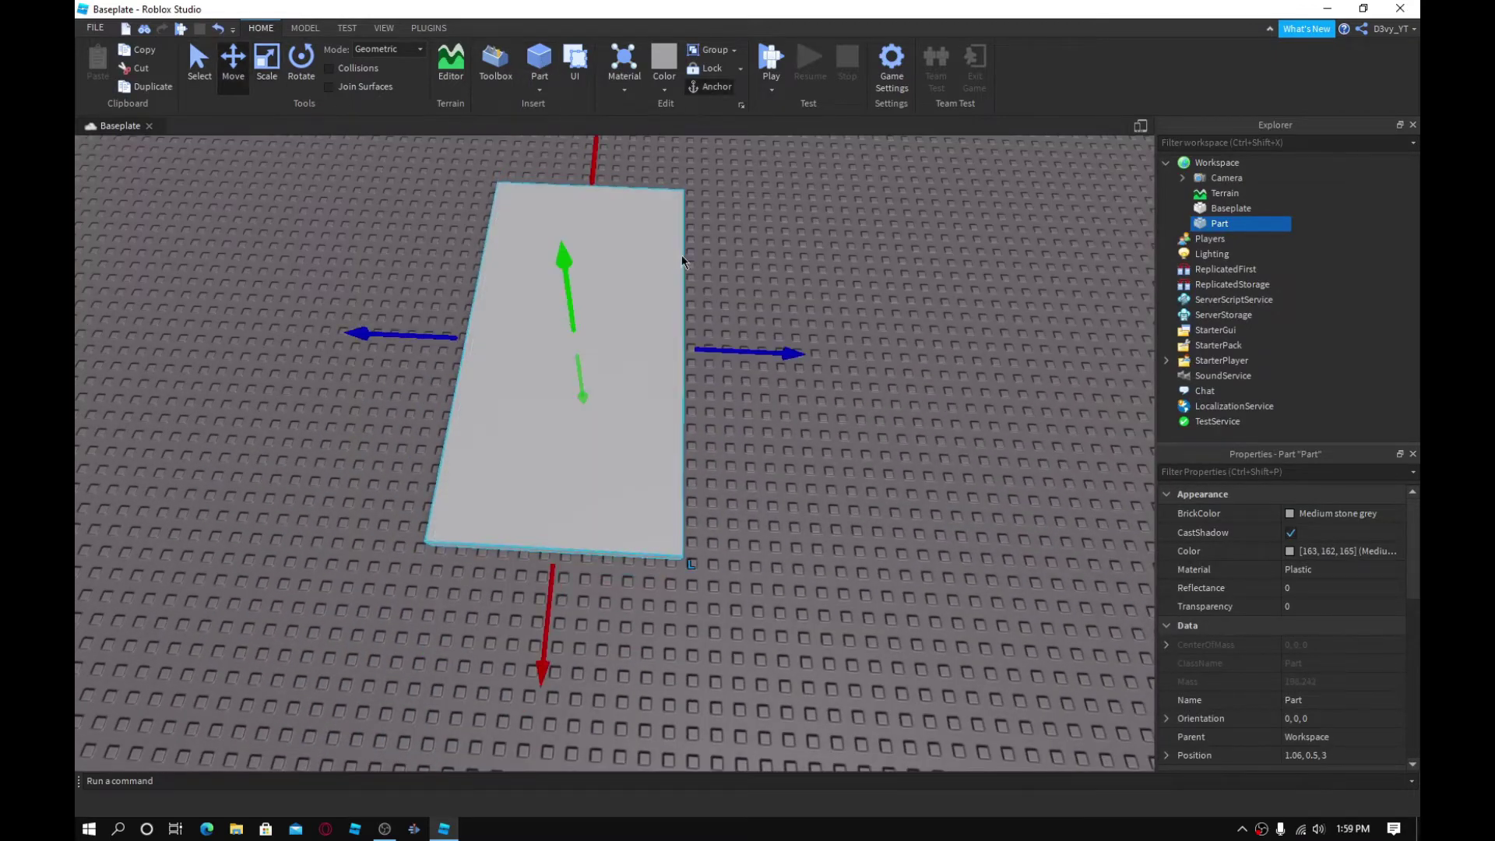
pyautogui.moveTo(680, 277); pyautogui.dragTo(544, 404, button='right')
pyautogui.moveTo(544, 404); pyautogui.dragTo(570, 290)
# Make the tabletop Wood, coloured Br. yellowish orange, with its shadow turned off
pyautogui.click(1285, 532)
pyautogui.click(664, 62)
pyautogui.click(687, 268)
pyautogui.click(624, 70)
pyautogui.click(643, 459)
pyautogui.click(664, 63)
pyautogui.click(664, 229)
pyautogui.click(664, 62)
pyautogui.click(697, 287)
# Duplicate the wooden tabletop and shrink the copy into a thin strip
pyautogui.moveTo(773, 325); pyautogui.dragTo(668, 250, button='right')
pyautogui.hotkey('ctrl', '3')
pyautogui.moveTo(542, 453); pyautogui.dragTo(668, 364, button='right')
pyautogui.hotkey('ctrl', '1')
pyautogui.hotkey('ctrl', 'd')
pyautogui.hotkey('ctrl', '3')
pyautogui.moveTo(437, 371); pyautogui.dragTo(606, 369)
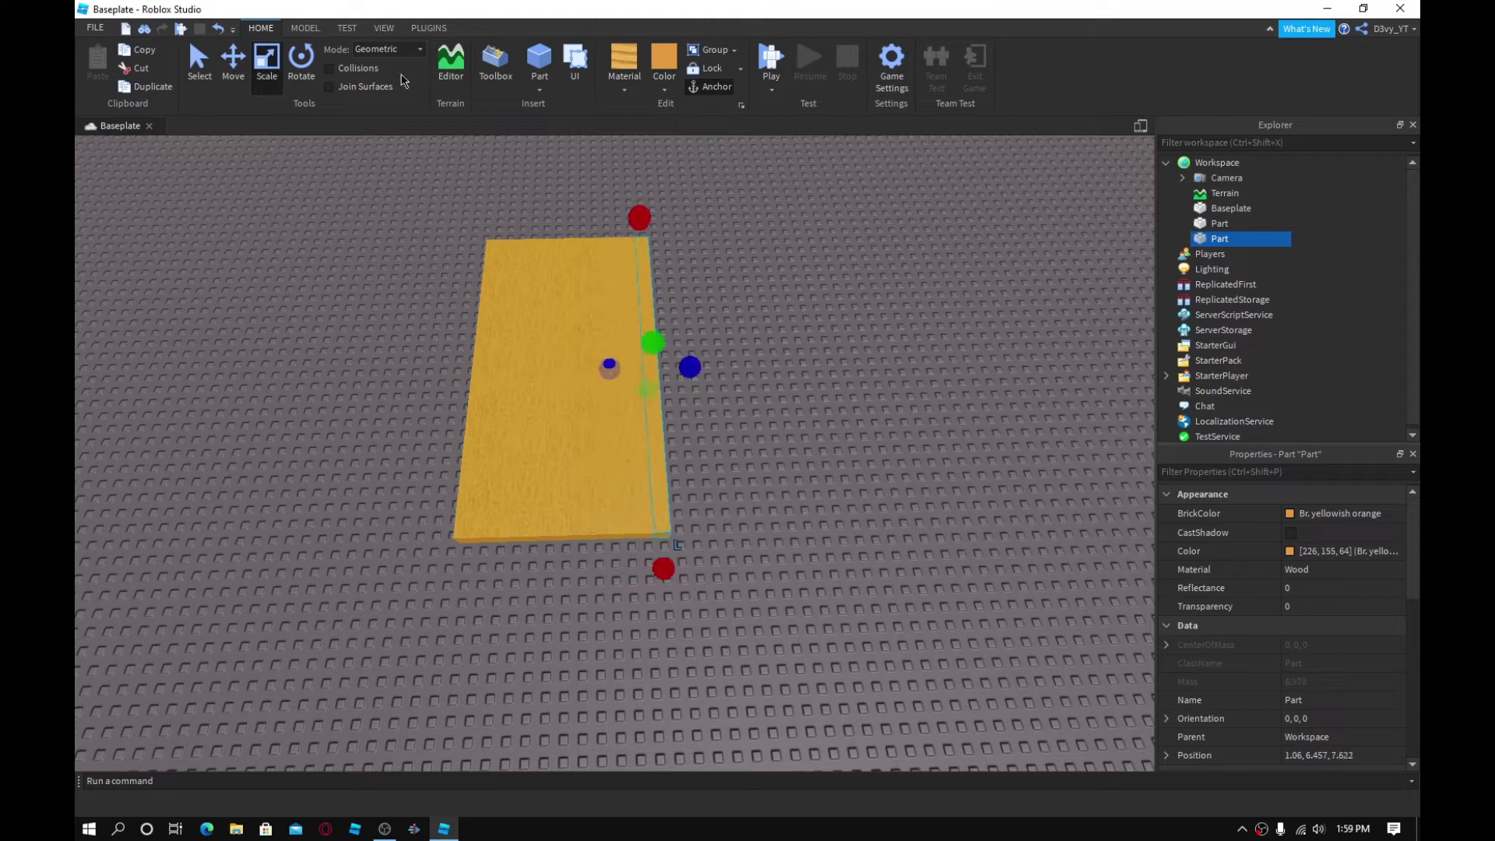
# Set move snapping to 1 stud and resize the thin strip's width
pyautogui.click(304, 27)
pyautogui.click(468, 76)
pyautogui.press('Return')
pyautogui.hotkey('ctrl', 'z')
pyautogui.hotkey('ctrl', 'y')
pyautogui.moveTo(608, 364); pyautogui.dragTo(704, 367)
# Colour the strip dark orange, then delete it and make the tabletop CGA brown
pyautogui.click(671, 76)
pyautogui.click(693, 271)
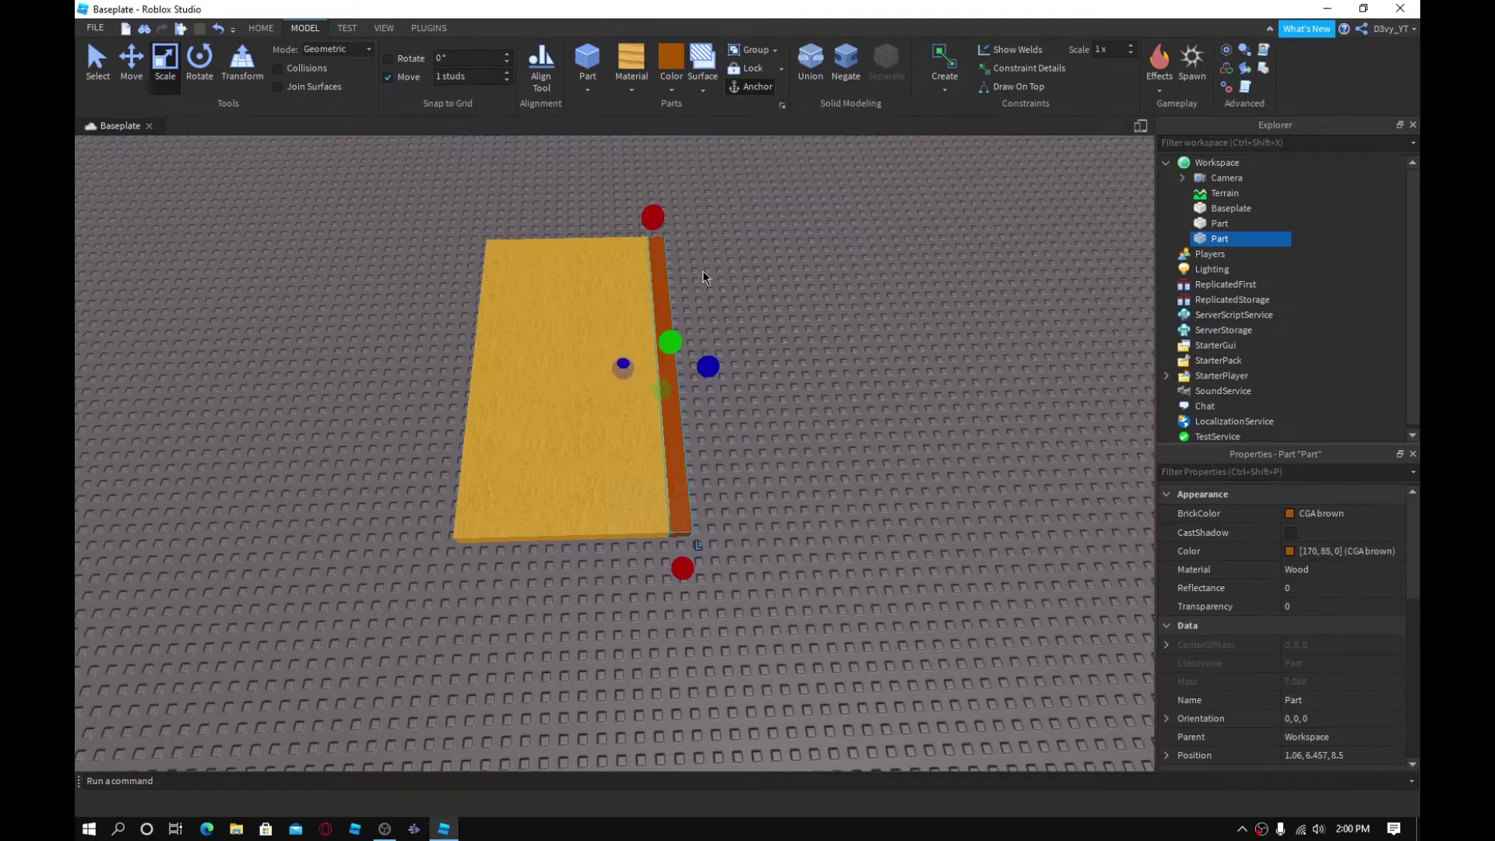
pyautogui.click(543, 428)
pyautogui.click(677, 421)
pyautogui.press('Delete')
pyautogui.click(568, 390)
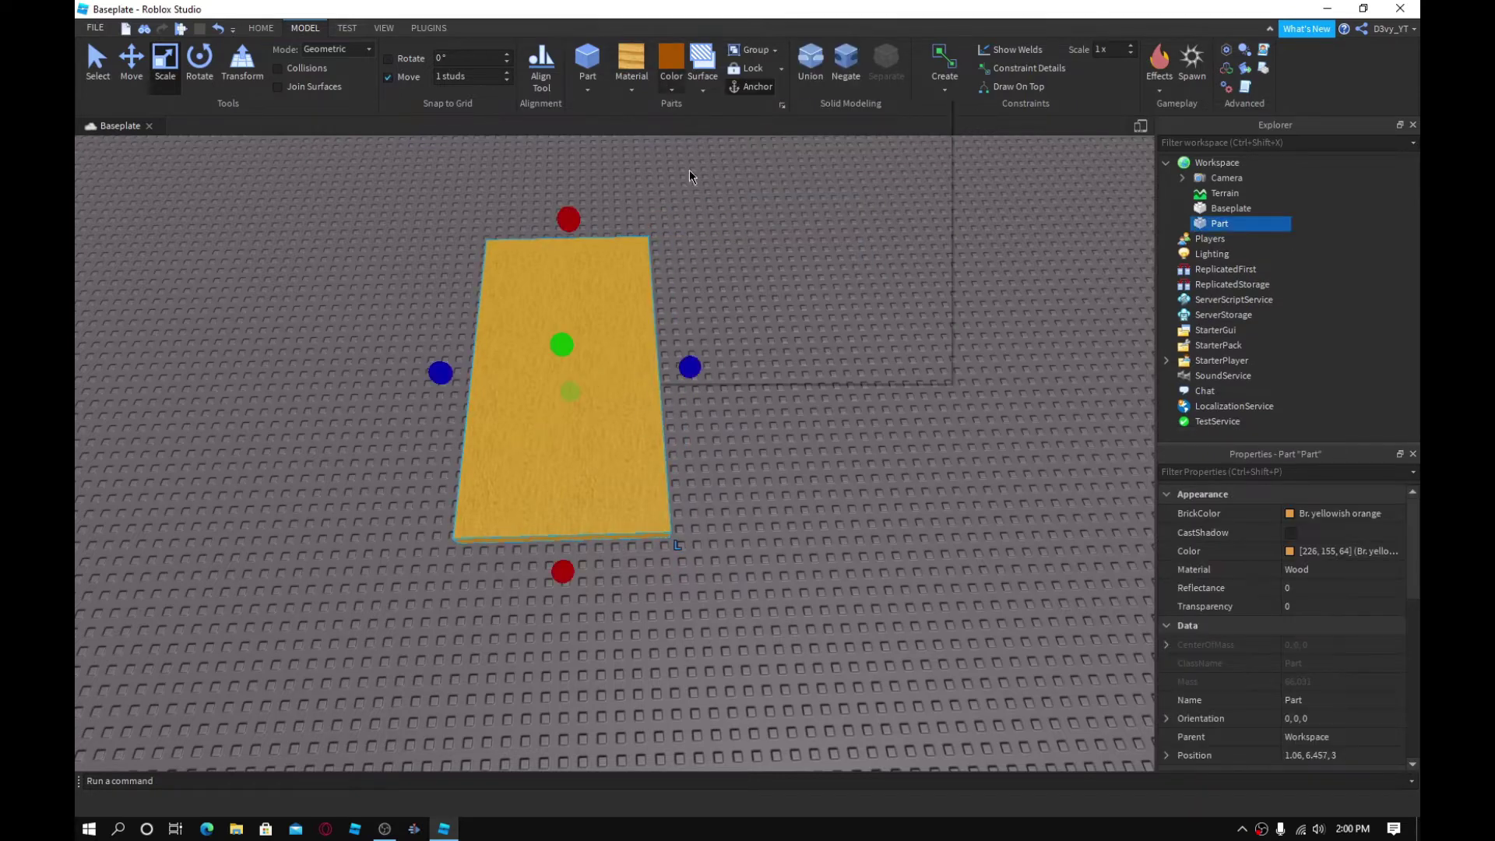
pyautogui.click(671, 75)
pyautogui.click(771, 311)
# Duplicate the tabletop and resize the copy into a tall, narrow leg
pyautogui.moveTo(771, 310); pyautogui.dragTo(757, 253, button='right')
pyautogui.hotkey('ctrl', 'd')
pyautogui.moveTo(727, 293); pyautogui.dragTo(434, 311)
pyautogui.moveTo(434, 311); pyautogui.dragTo(377, 393, button='right')
pyautogui.moveTo(220, 495); pyautogui.dragTo(667, 707)
pyautogui.moveTo(668, 707); pyautogui.dragTo(701, 534, button='right')
# Duplicate the leg and move copies so legs stand at all four corners
pyautogui.hotkey('ctrl', 'd')
pyautogui.hotkey('ctrl', '2')
pyautogui.moveTo(700, 536); pyautogui.dragTo(468, 534)
pyautogui.keyDown('ctrl'); pyautogui.click(775, 506); pyautogui.keyUp('ctrl')
pyautogui.hotkey('ctrl', 'd')
pyautogui.moveTo(594, 433); pyautogui.dragTo(667, 427, button='right')
pyautogui.moveTo(667, 428); pyautogui.dragTo(251, 422)
pyautogui.moveTo(251, 421); pyautogui.dragTo(617, 277, button='right')
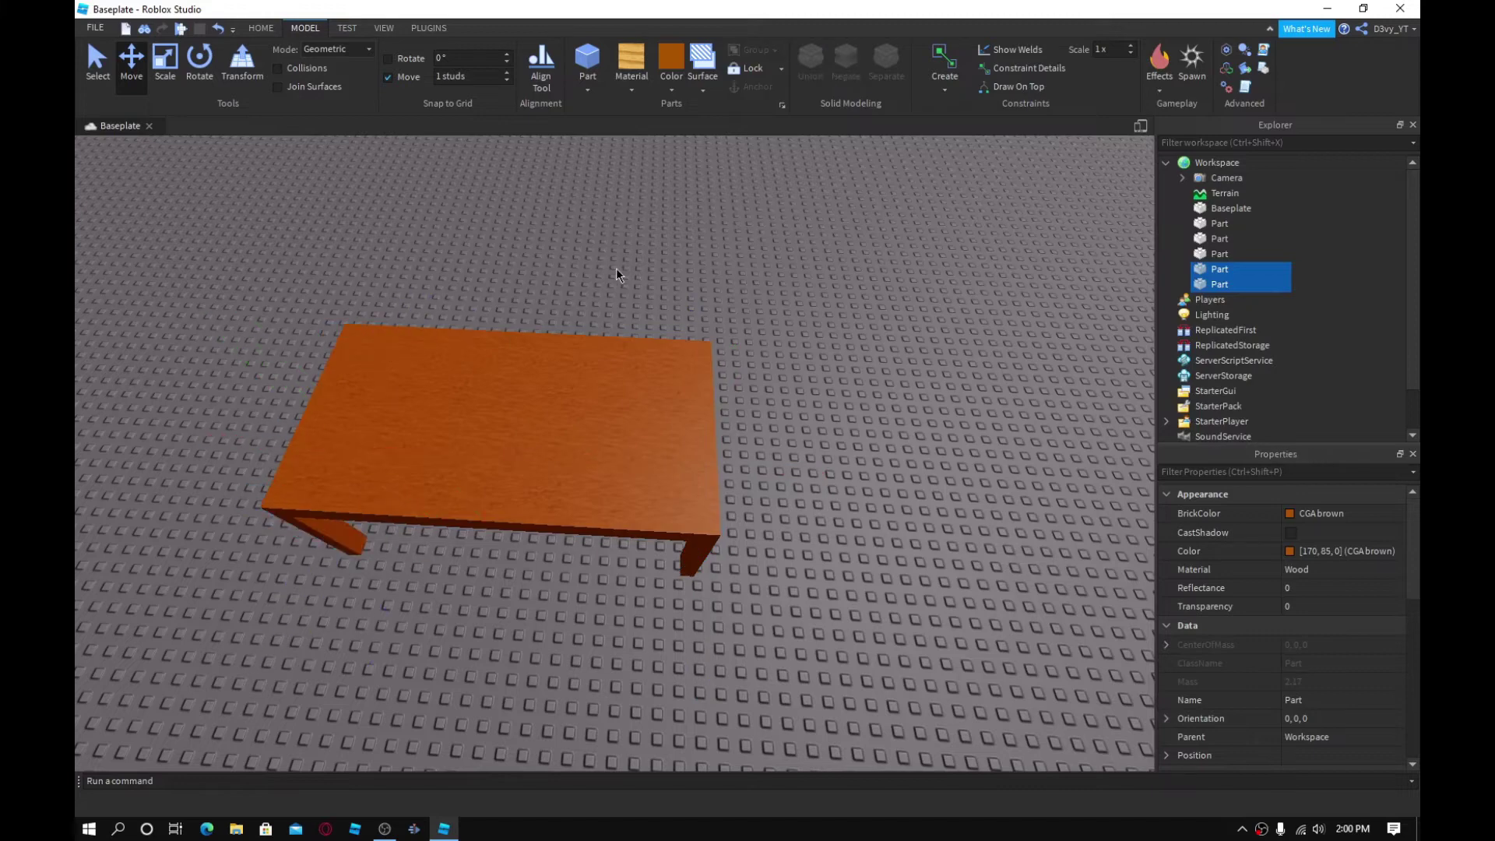
pyautogui.click(618, 275)
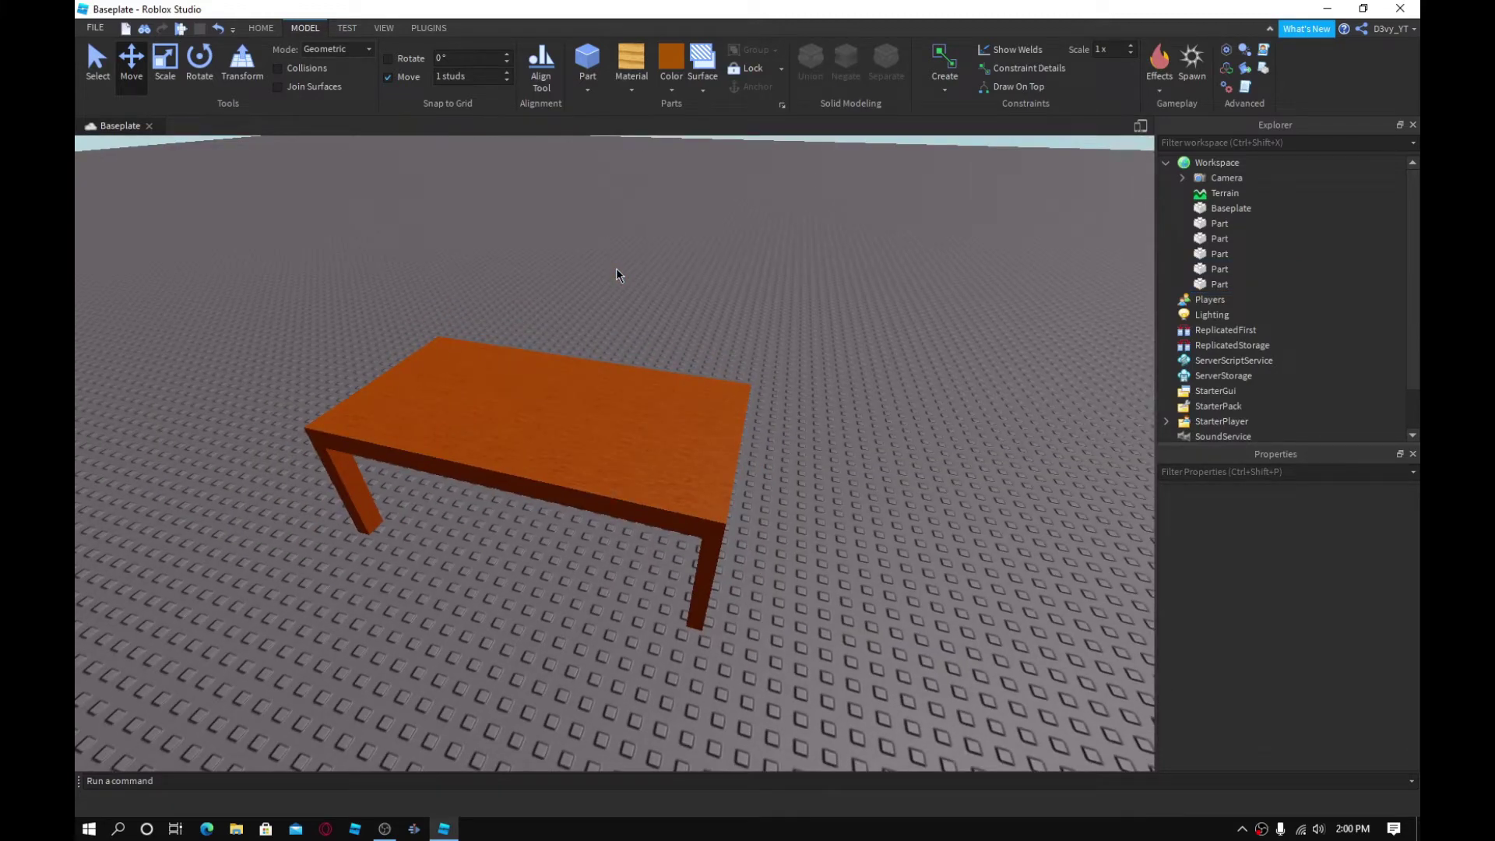
# Back the view out to see the whole table and box-select its parts
pyautogui.moveTo(744, 424); pyautogui.dragTo(740, 435, button='right')
pyautogui.press('s')
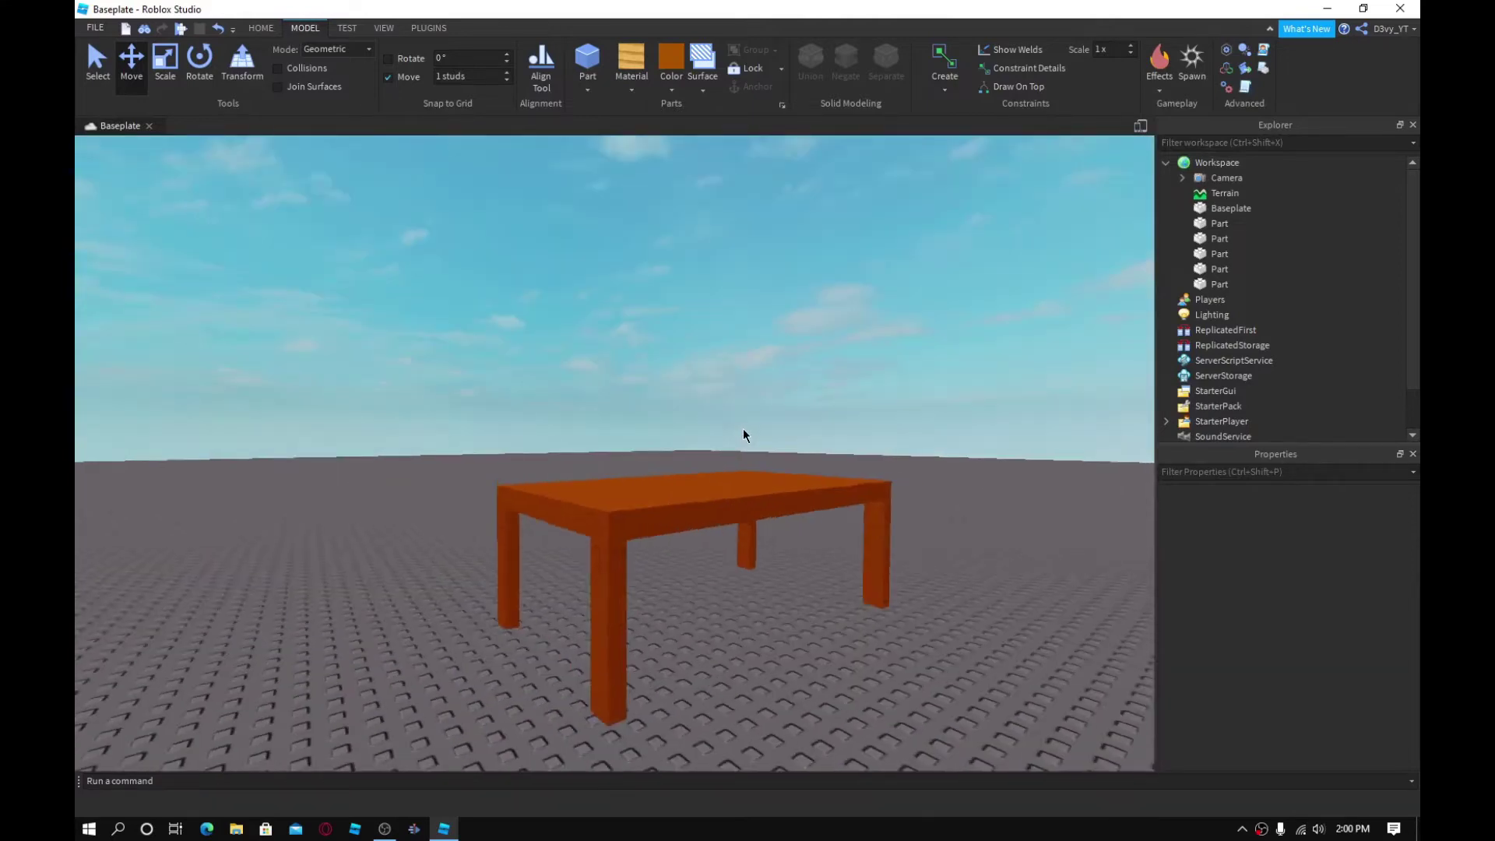
pyautogui.moveTo(861, 394); pyautogui.dragTo(858, 390, button='right')
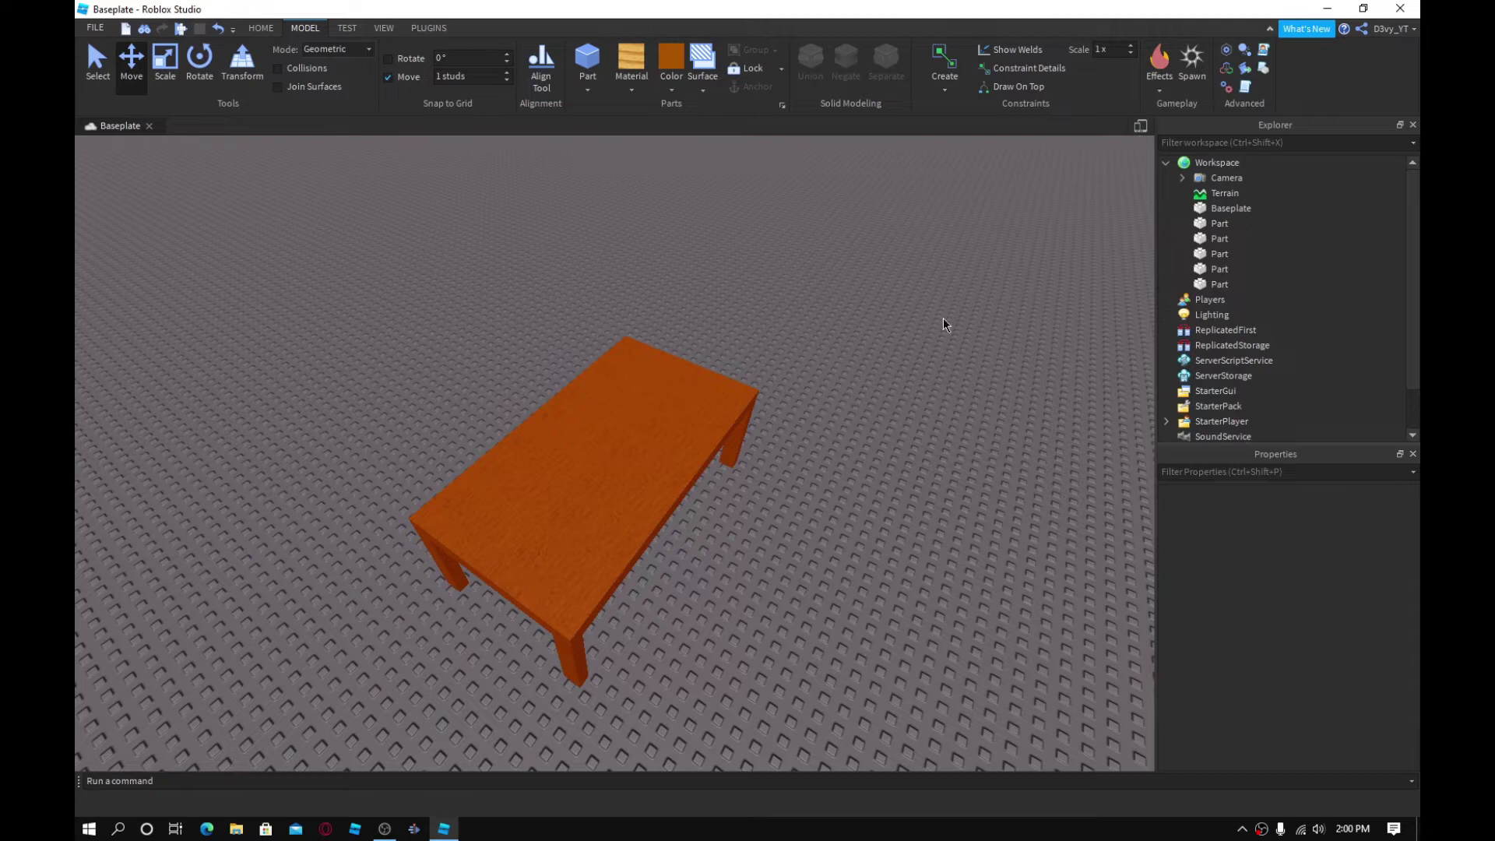
pyautogui.moveTo(470, 216); pyautogui.dragTo(848, 767)
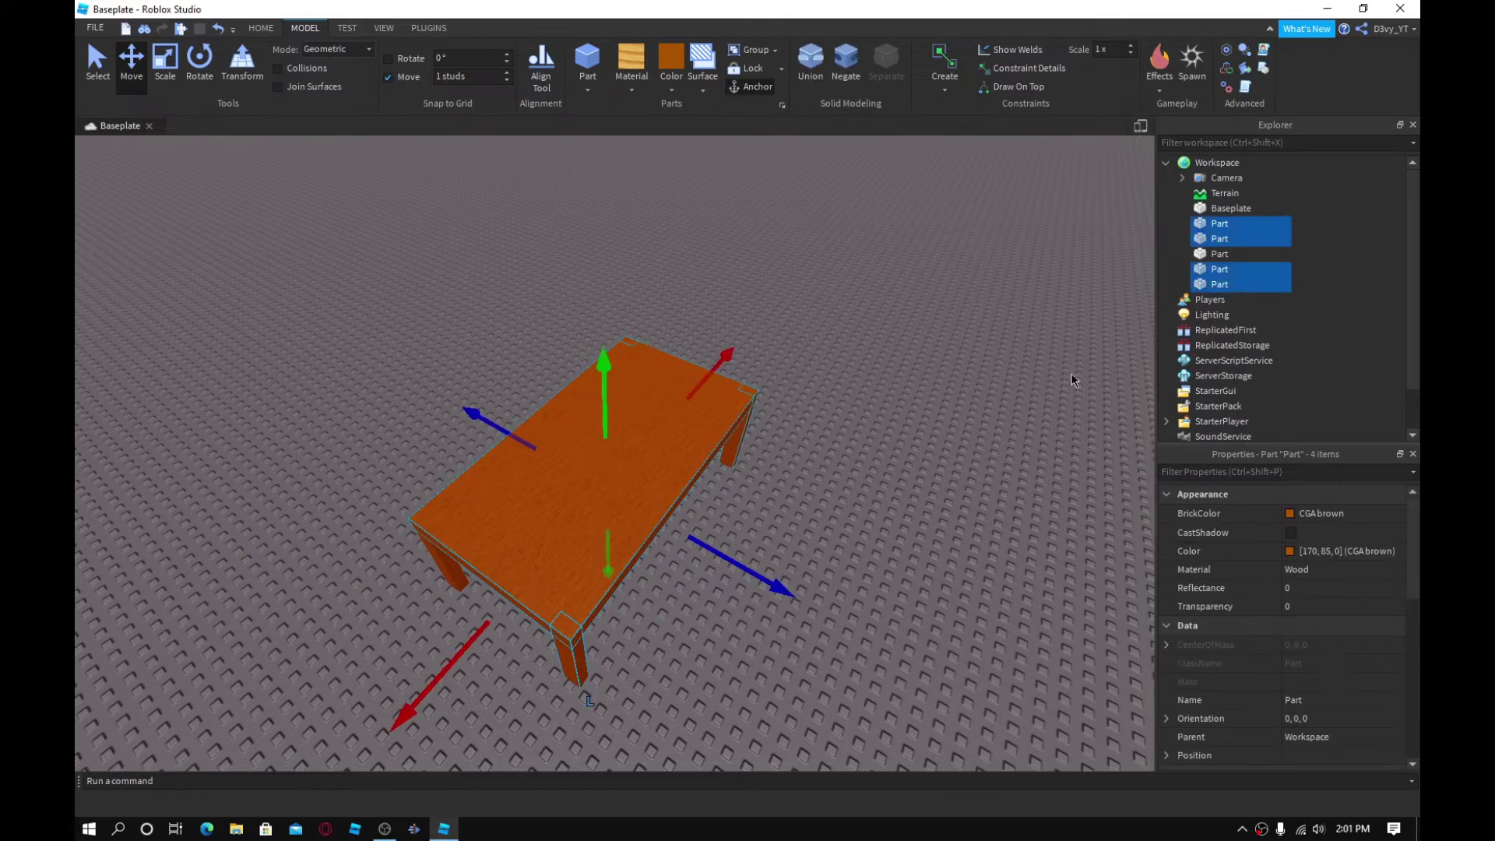
# Group the five parts with Ctrl+G, name the model 'Table', and reposition it on the baseplate
pyautogui.keyDown('ctrl'); pyautogui.click(1215, 254); pyautogui.keyUp('ctrl')
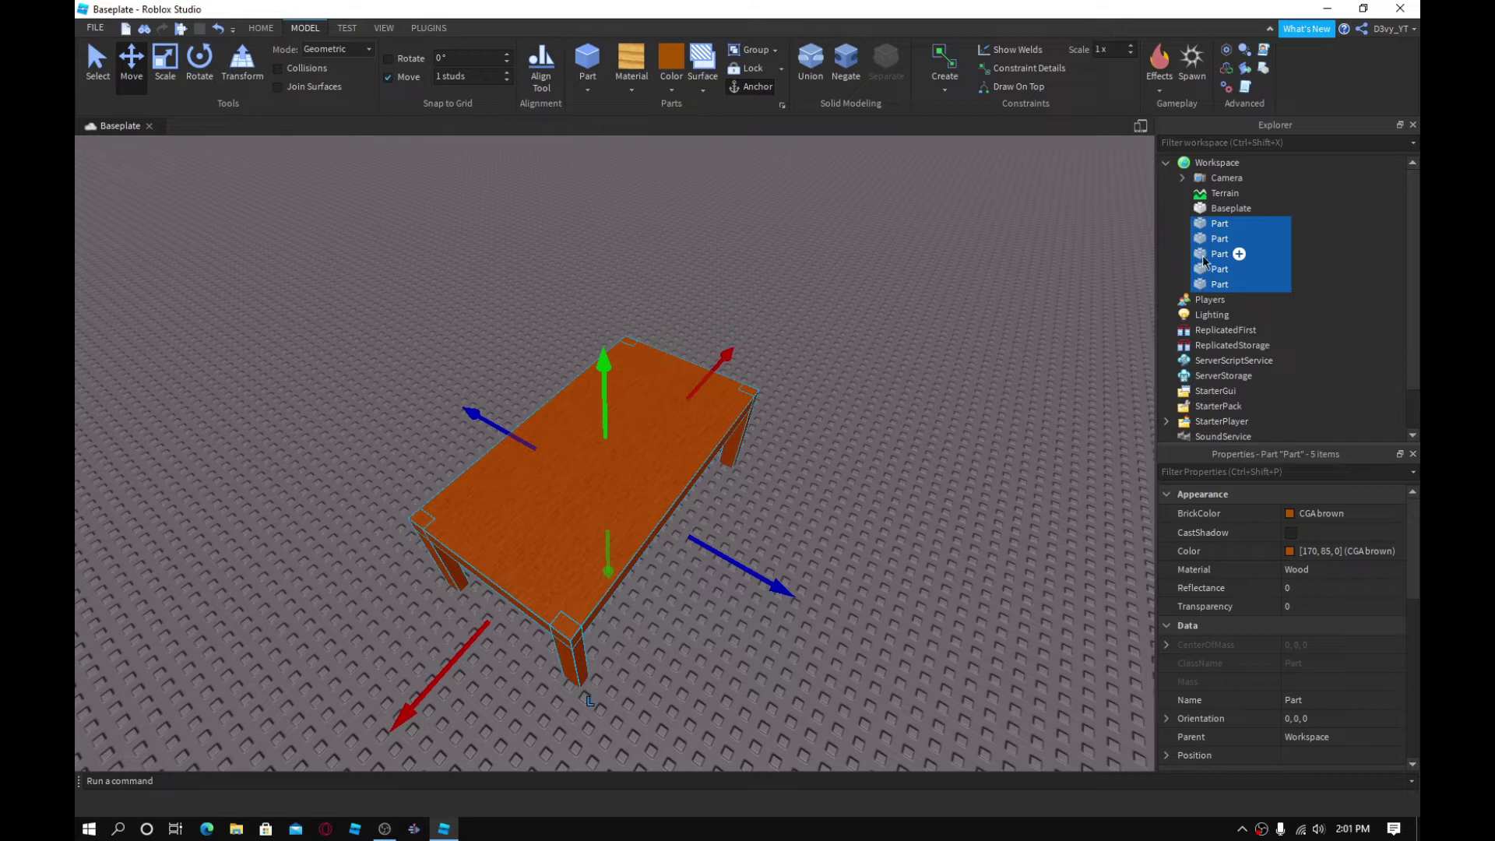
pyautogui.hotkey('ctrl', 'g')
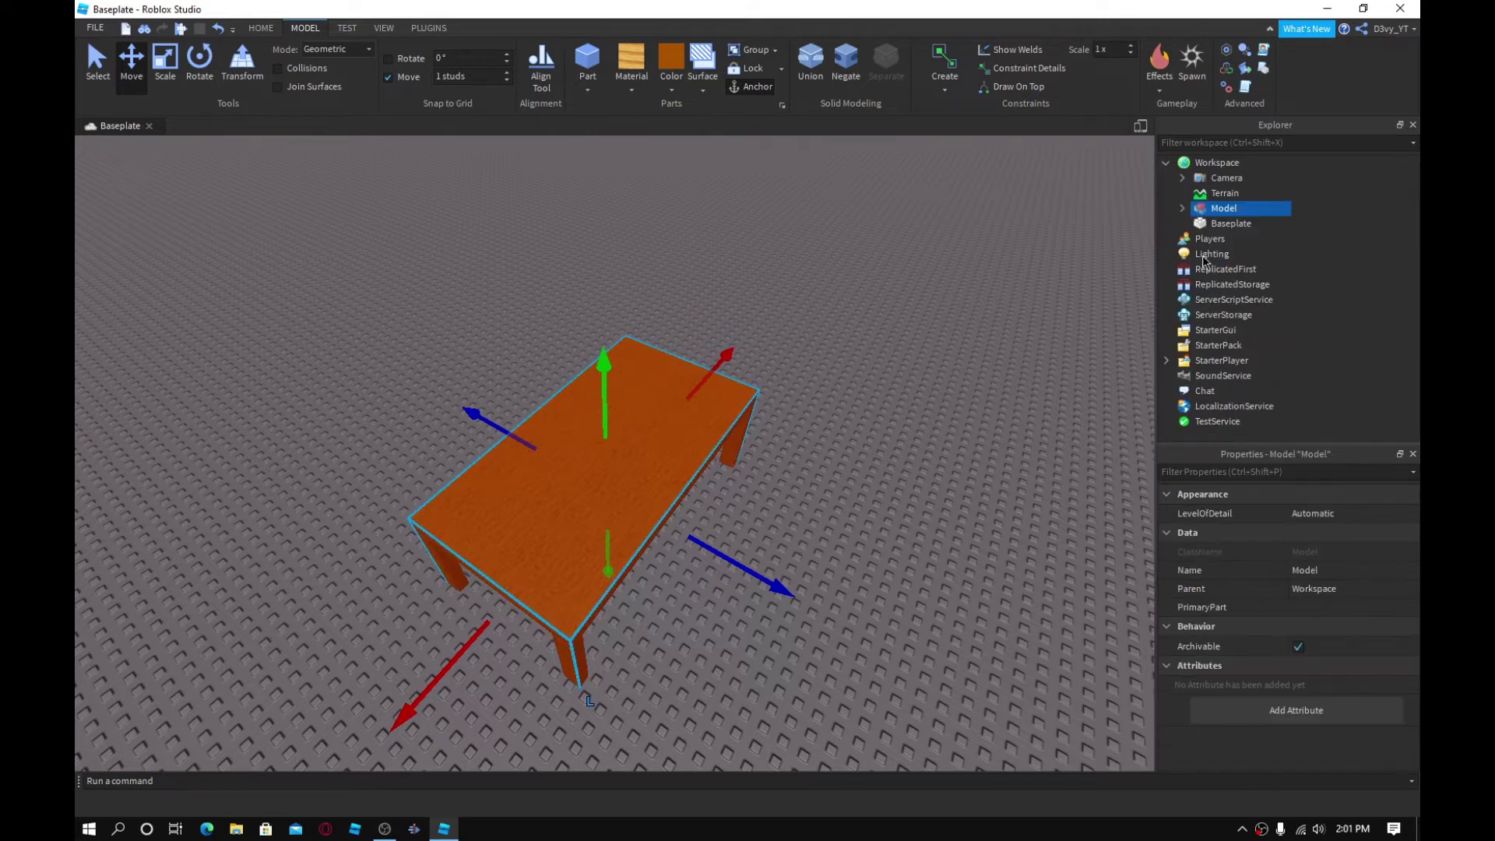
pyautogui.click(1316, 570)
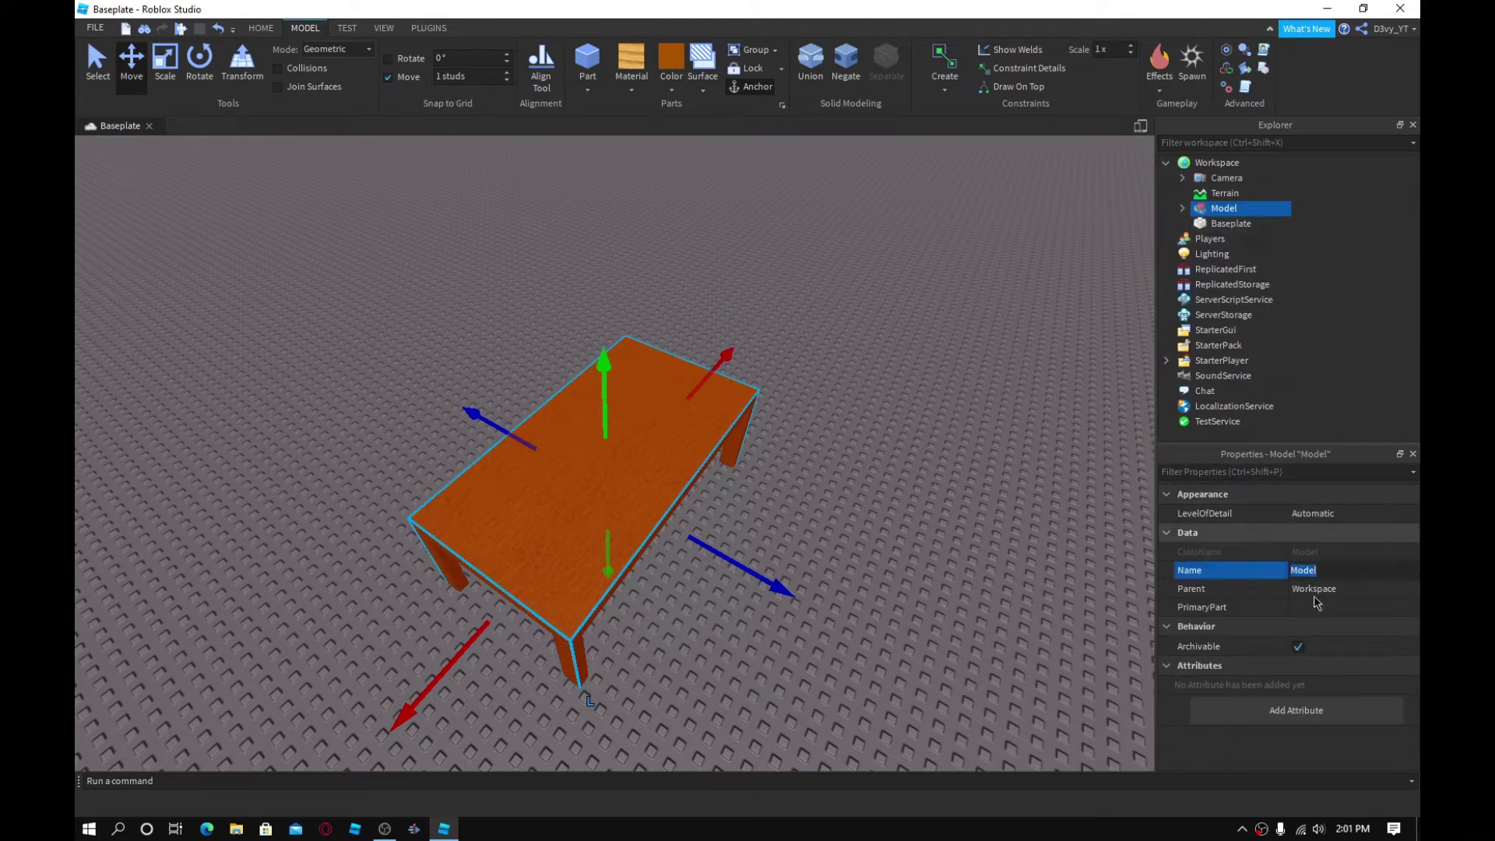
pyautogui.write('Table')
pyautogui.press('Return')
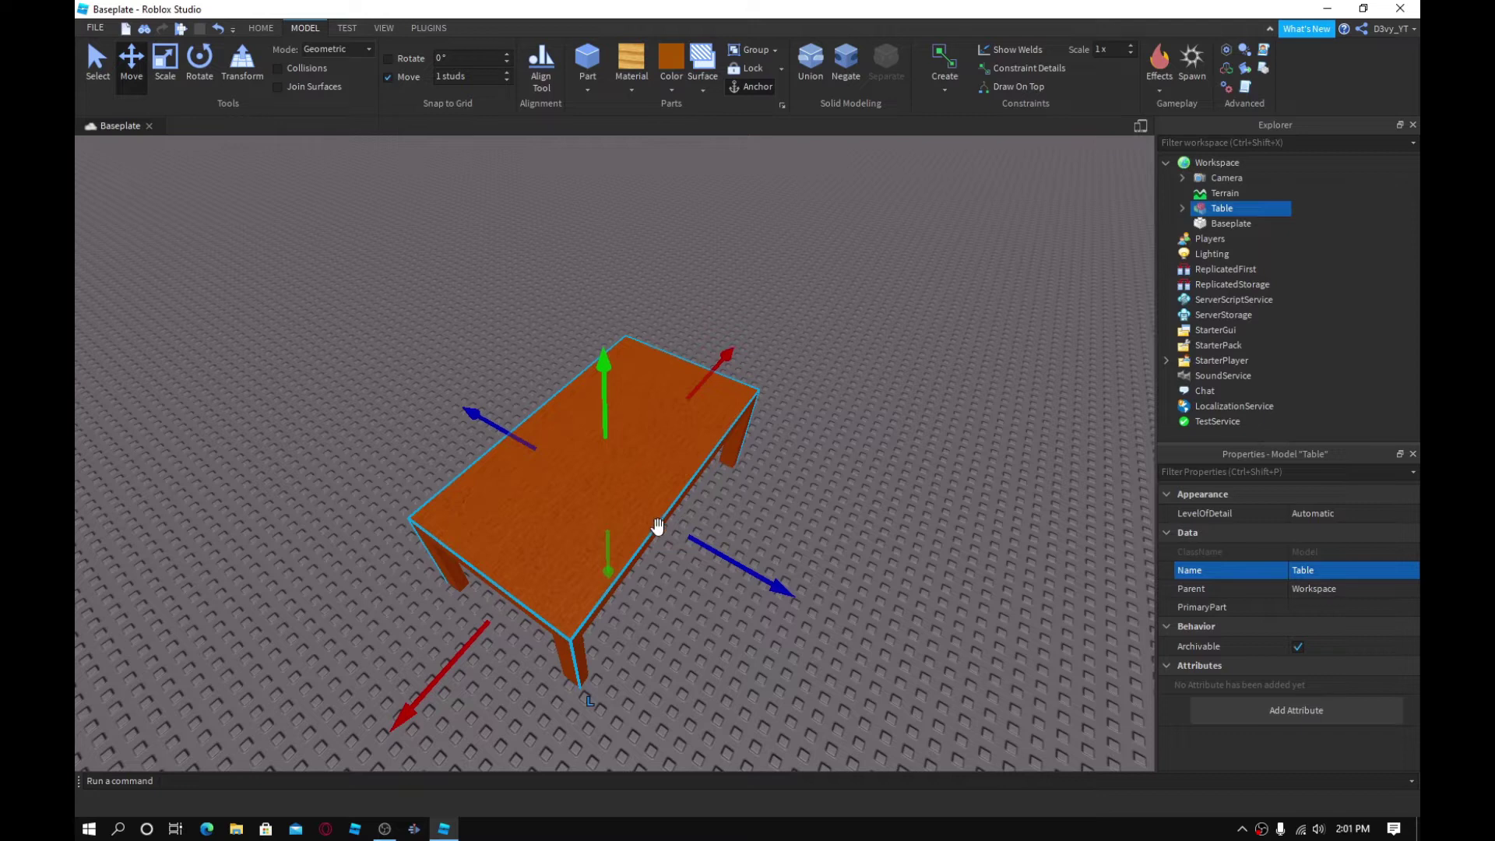
pyautogui.moveTo(727, 554); pyautogui.dragTo(664, 527)
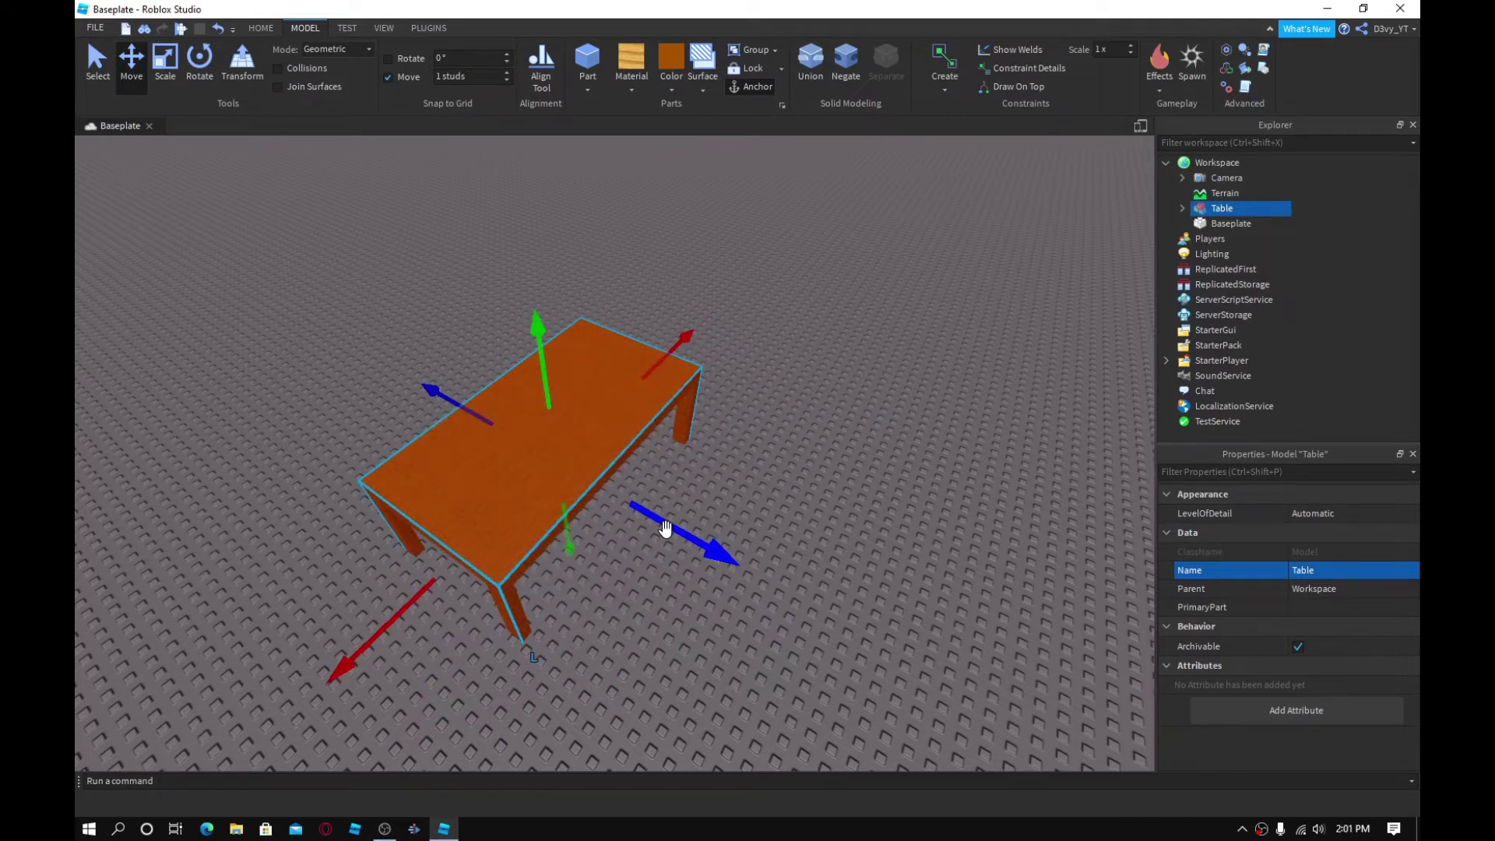
pyautogui.moveTo(1211, 210)
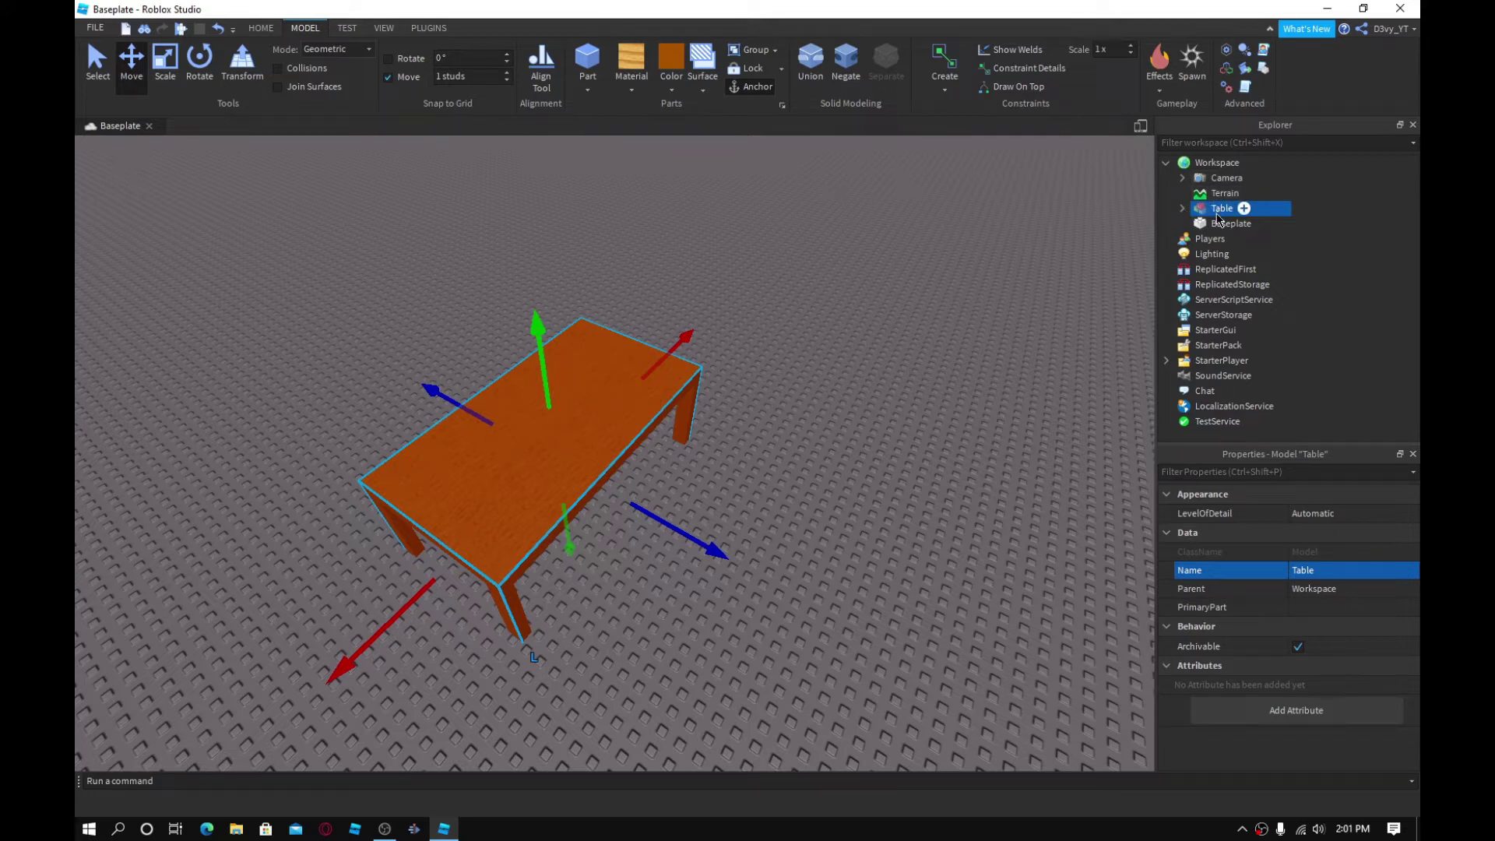
# Open Save to Roblox for the Table model, keeping the title 'Table'
pyautogui.rightClick(1219, 220)
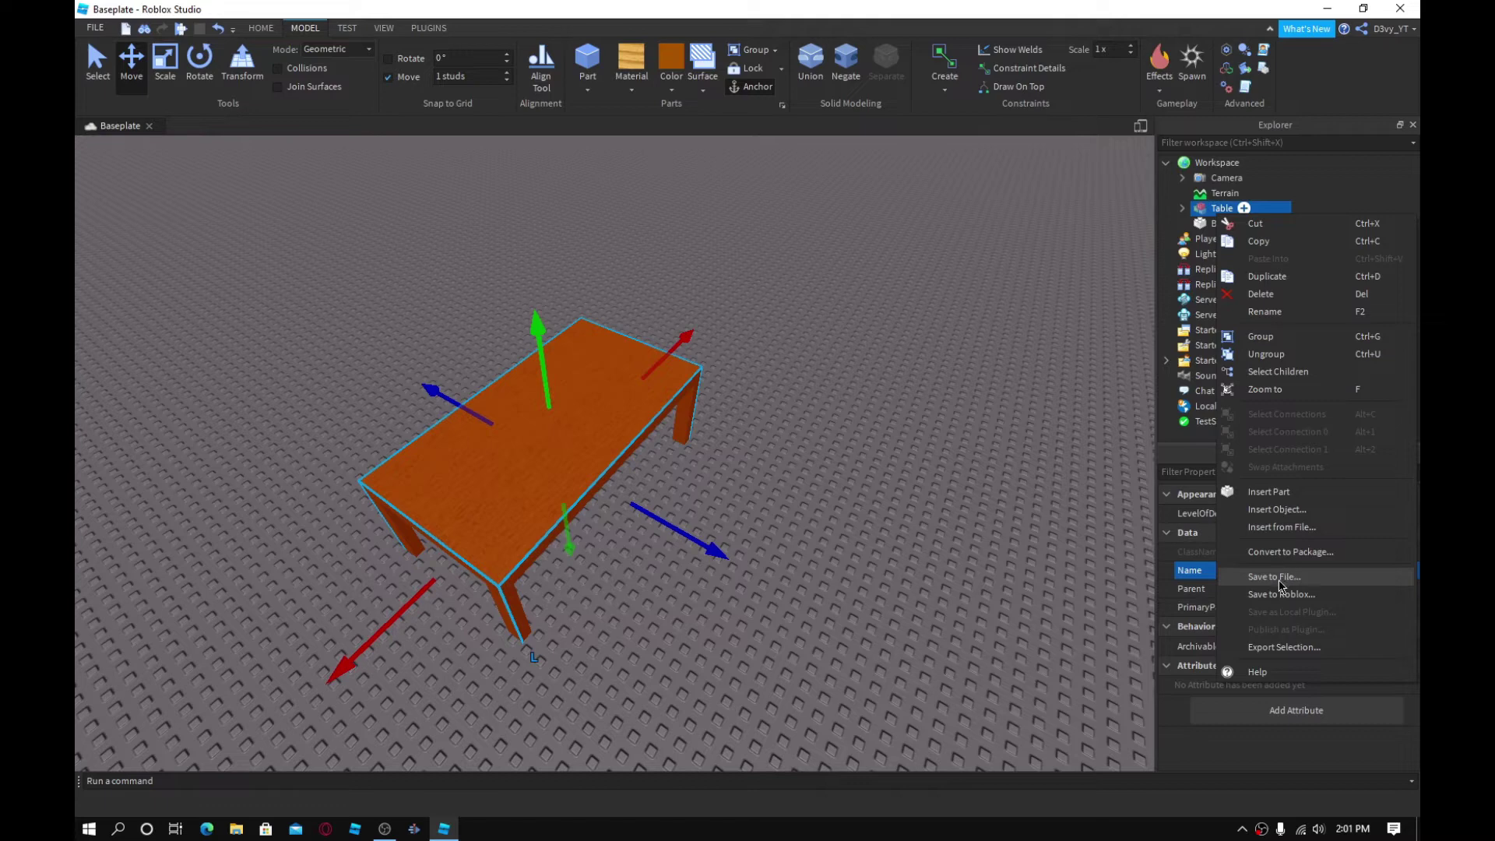
pyautogui.click(1285, 598)
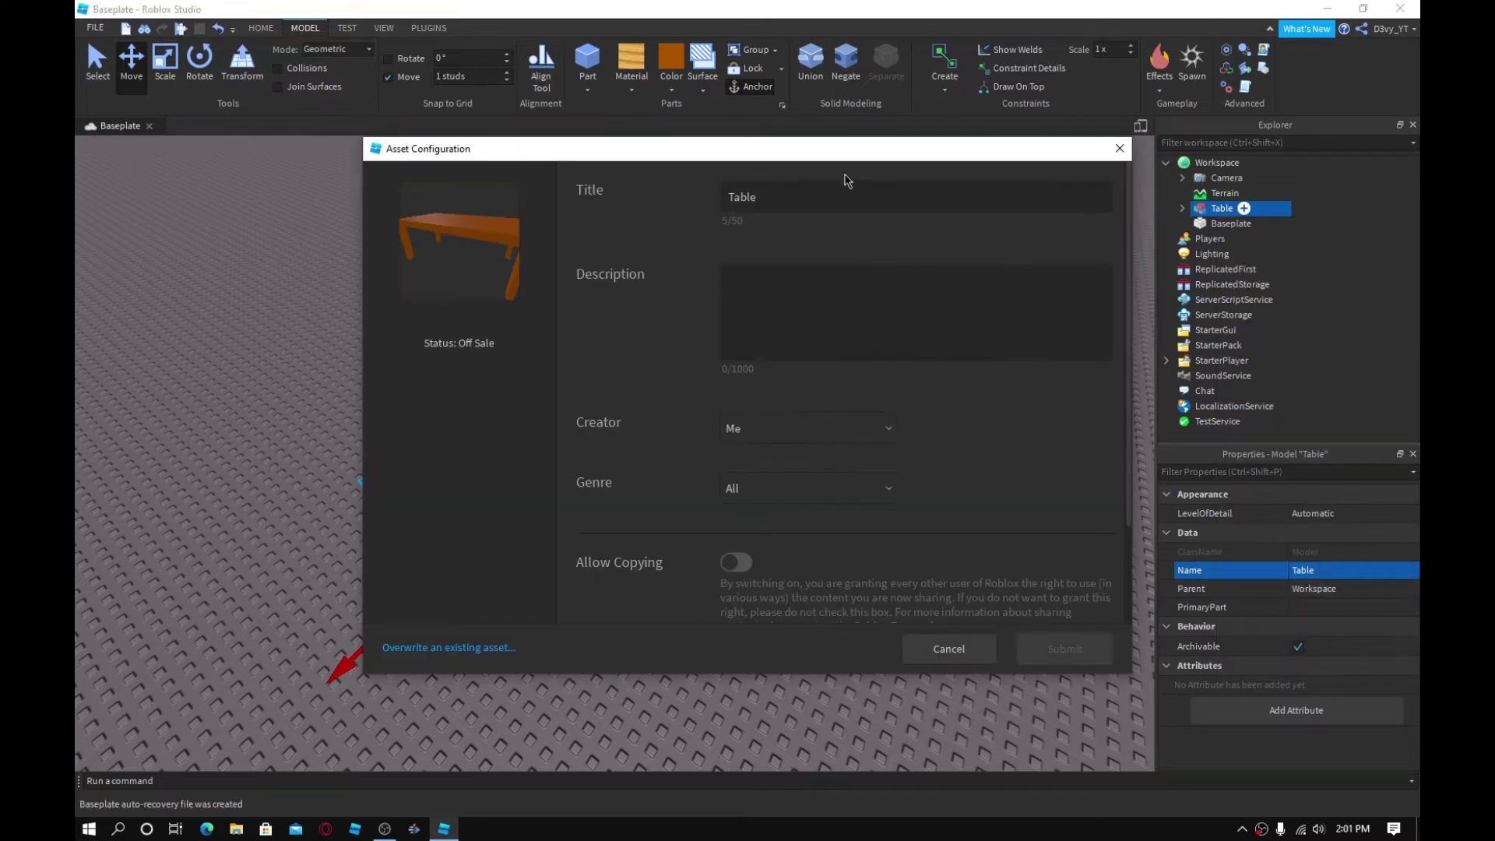
pyautogui.doubleClick(840, 191)
pyautogui.click(791, 204)
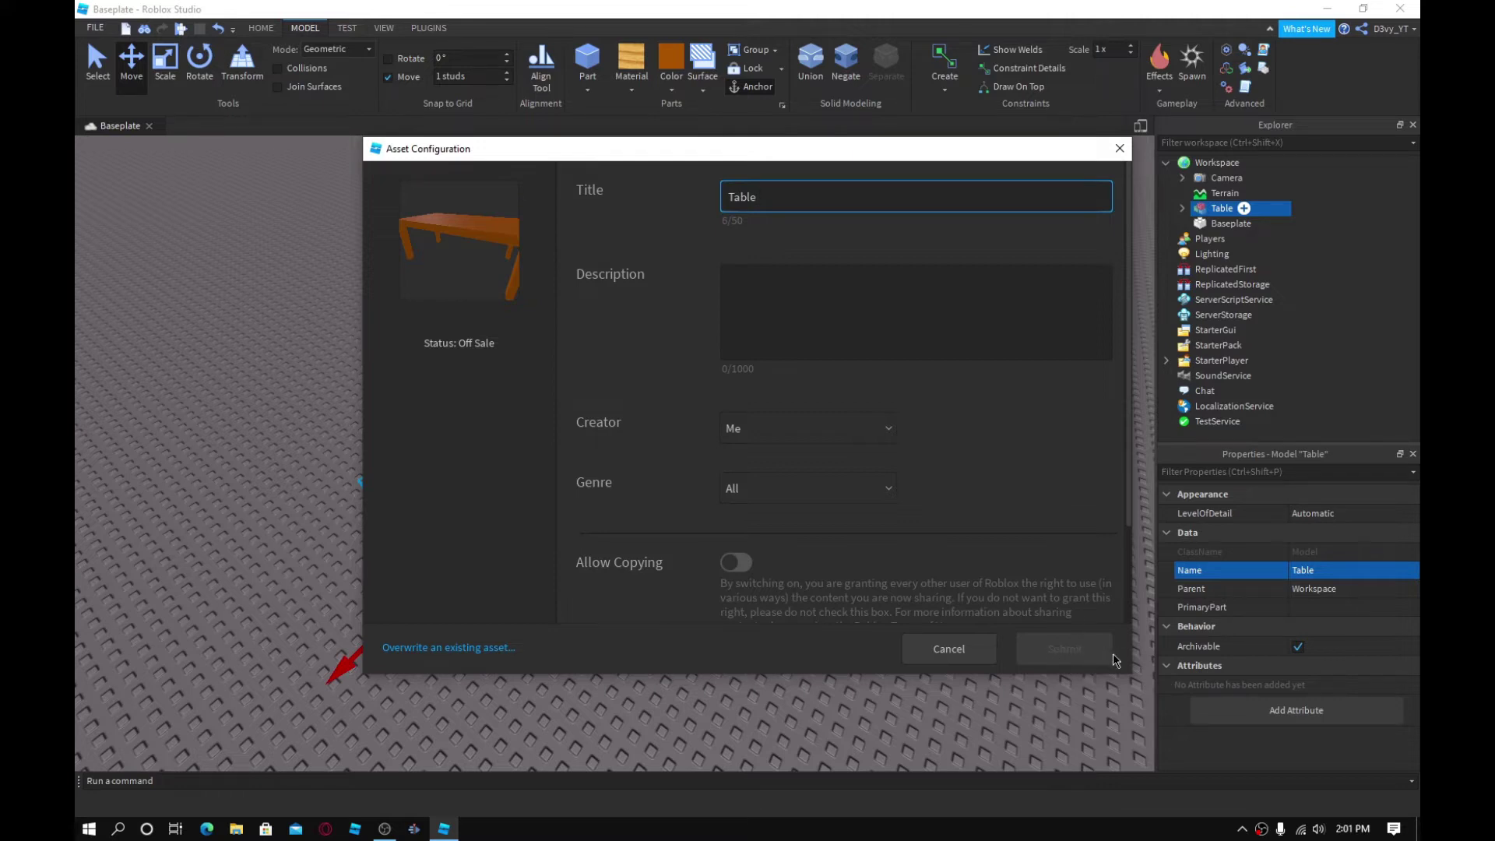
# Toggle Allow Copying and Allow Comments on, then leave both off
pyautogui.scroll(-2, 899, 523)
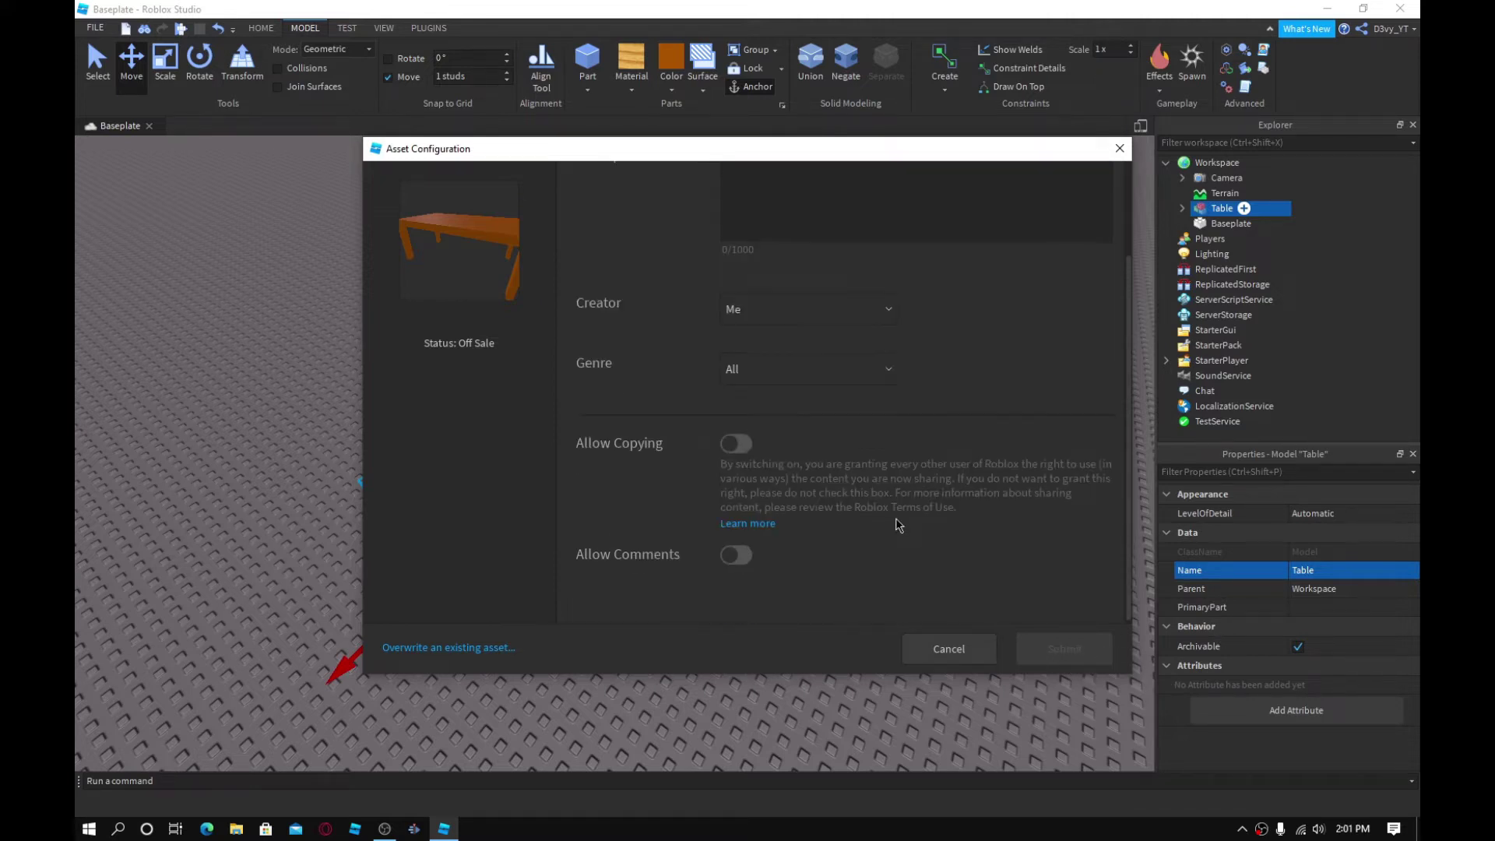
pyautogui.click(734, 441)
pyautogui.click(736, 551)
pyautogui.click(736, 551)
pyautogui.click(735, 439)
pyautogui.scroll(2, 895, 499)
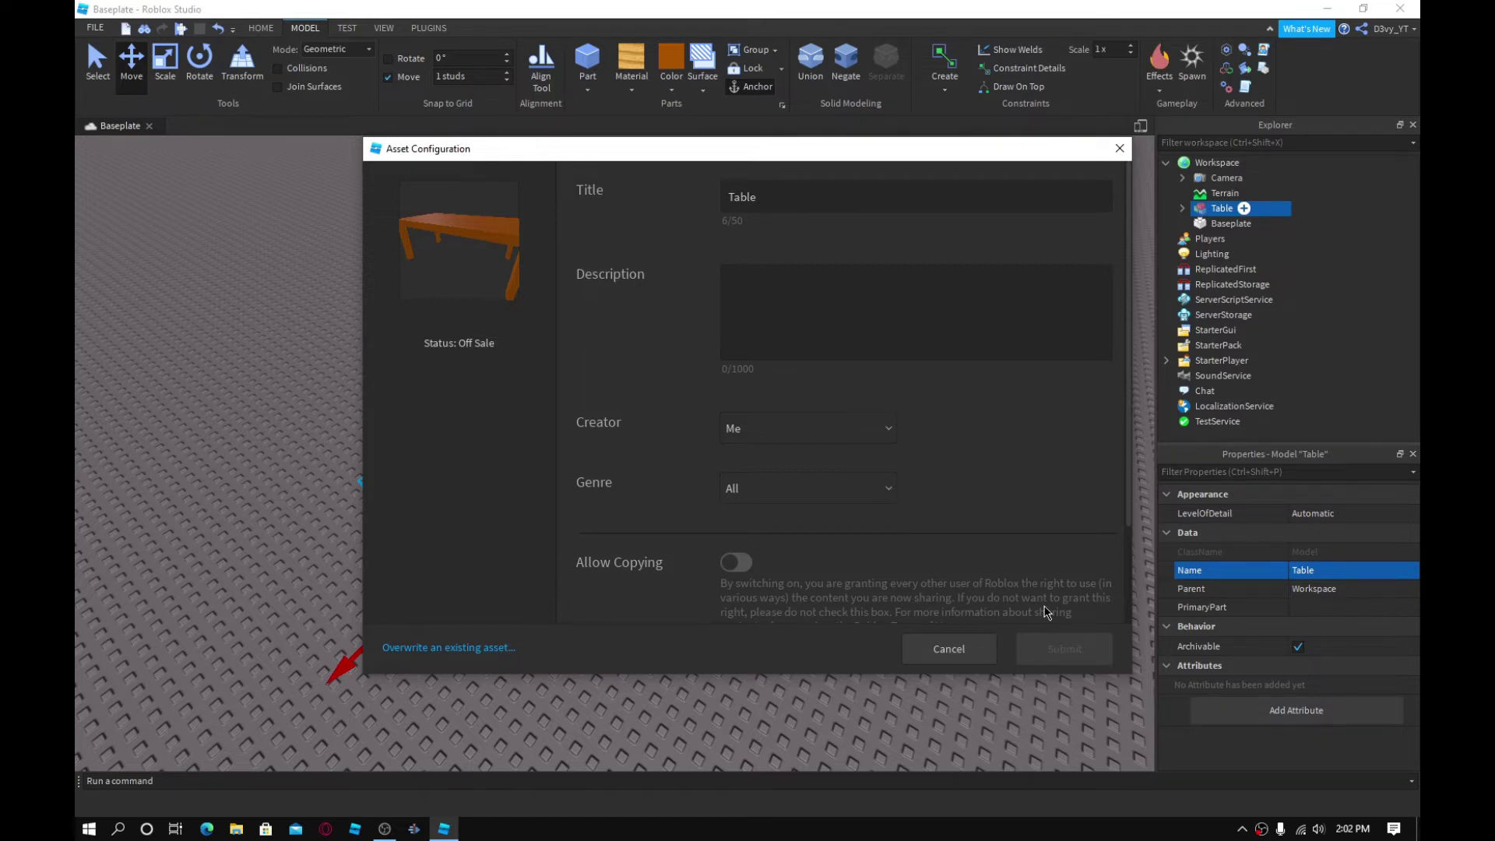
pyautogui.scroll(-3, 969, 363)
pyautogui.scroll(3, 968, 360)
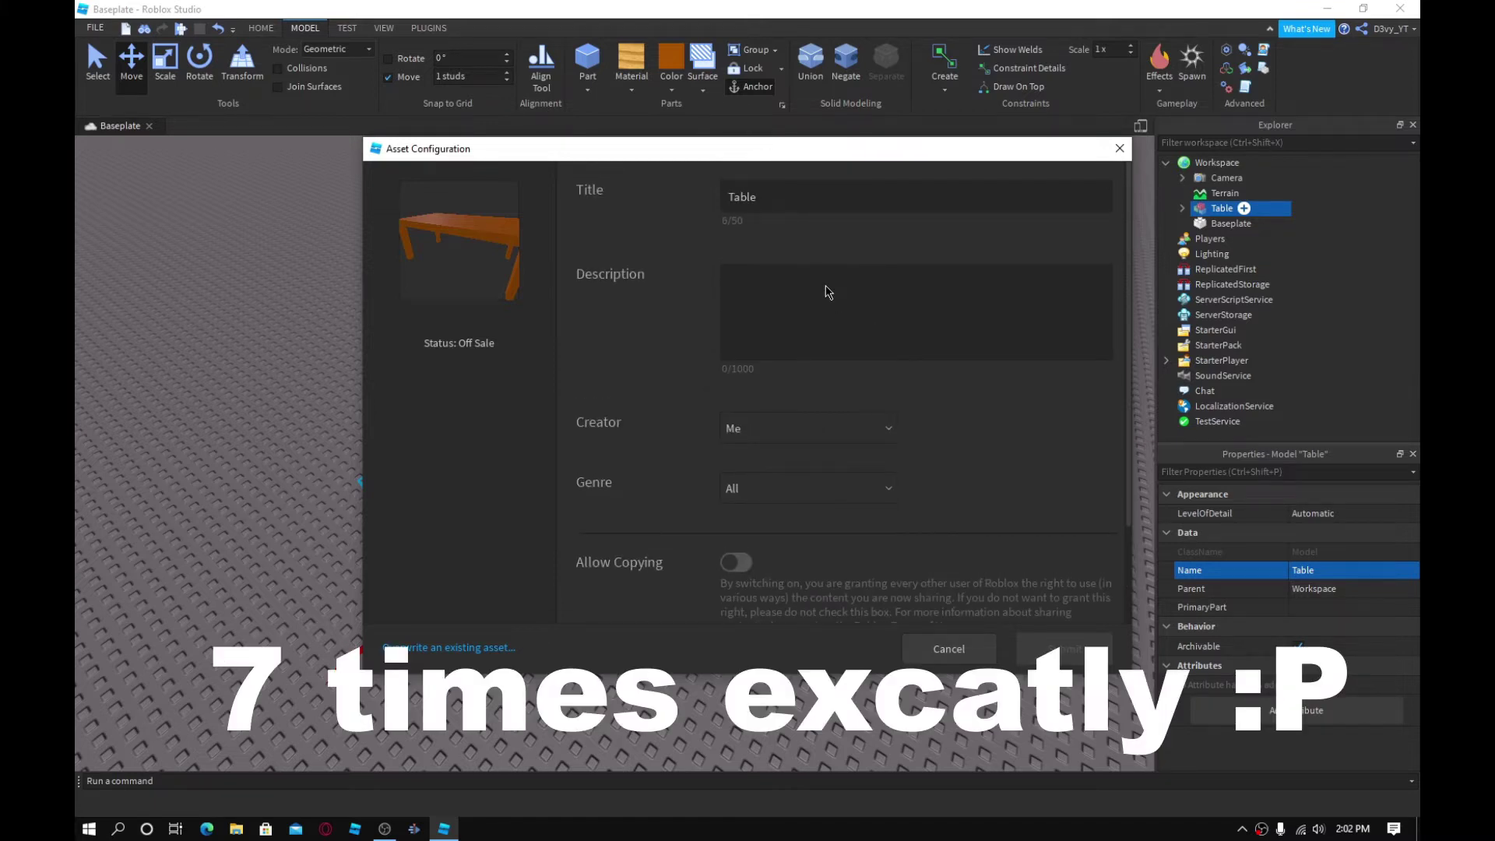
# Enter the description 'Table' and keep Me as the creator
pyautogui.click(828, 292)
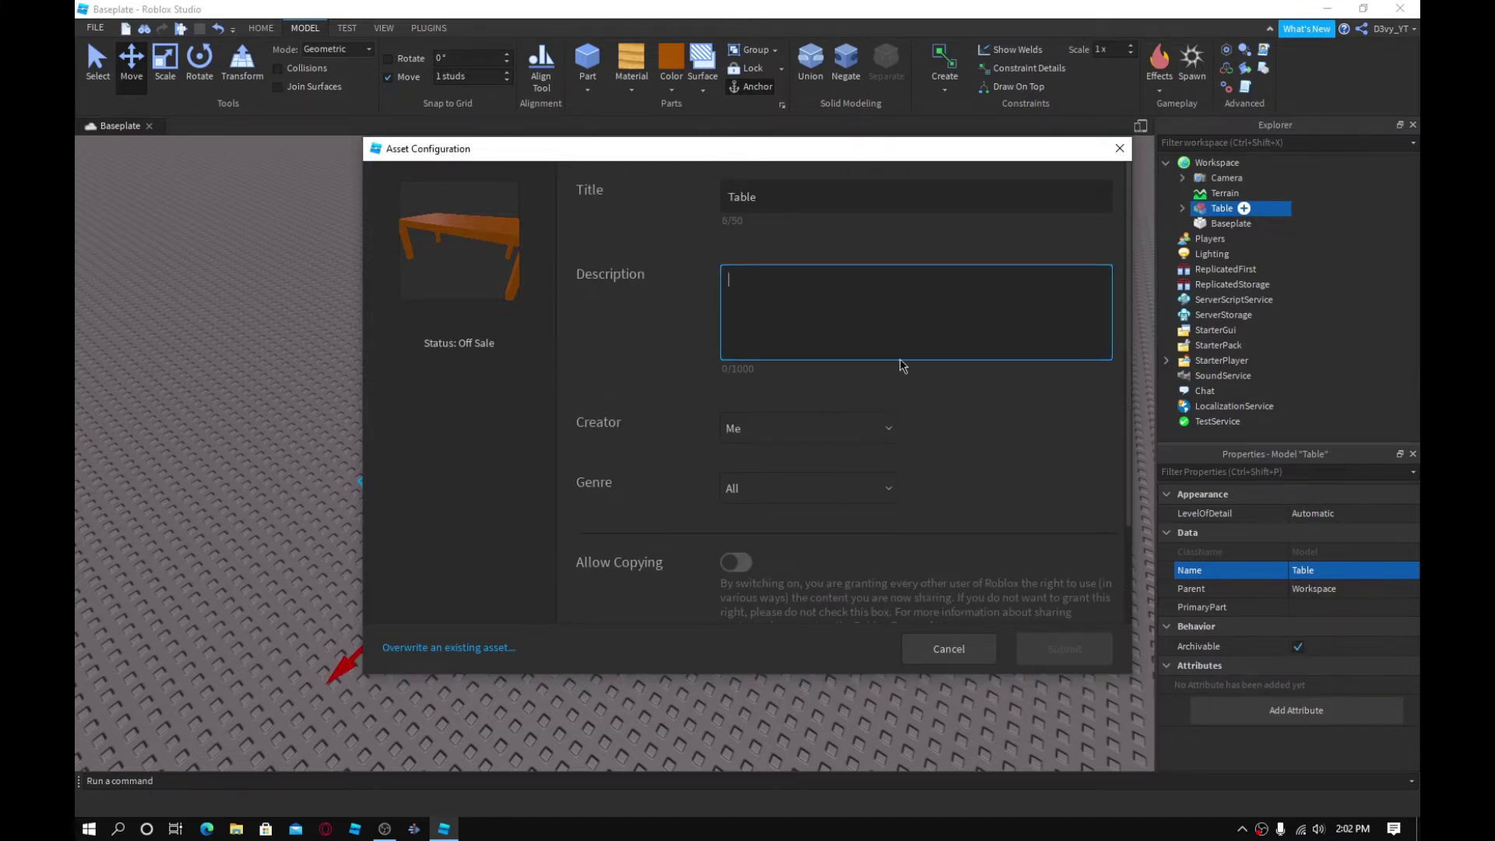
pyautogui.write('Table')
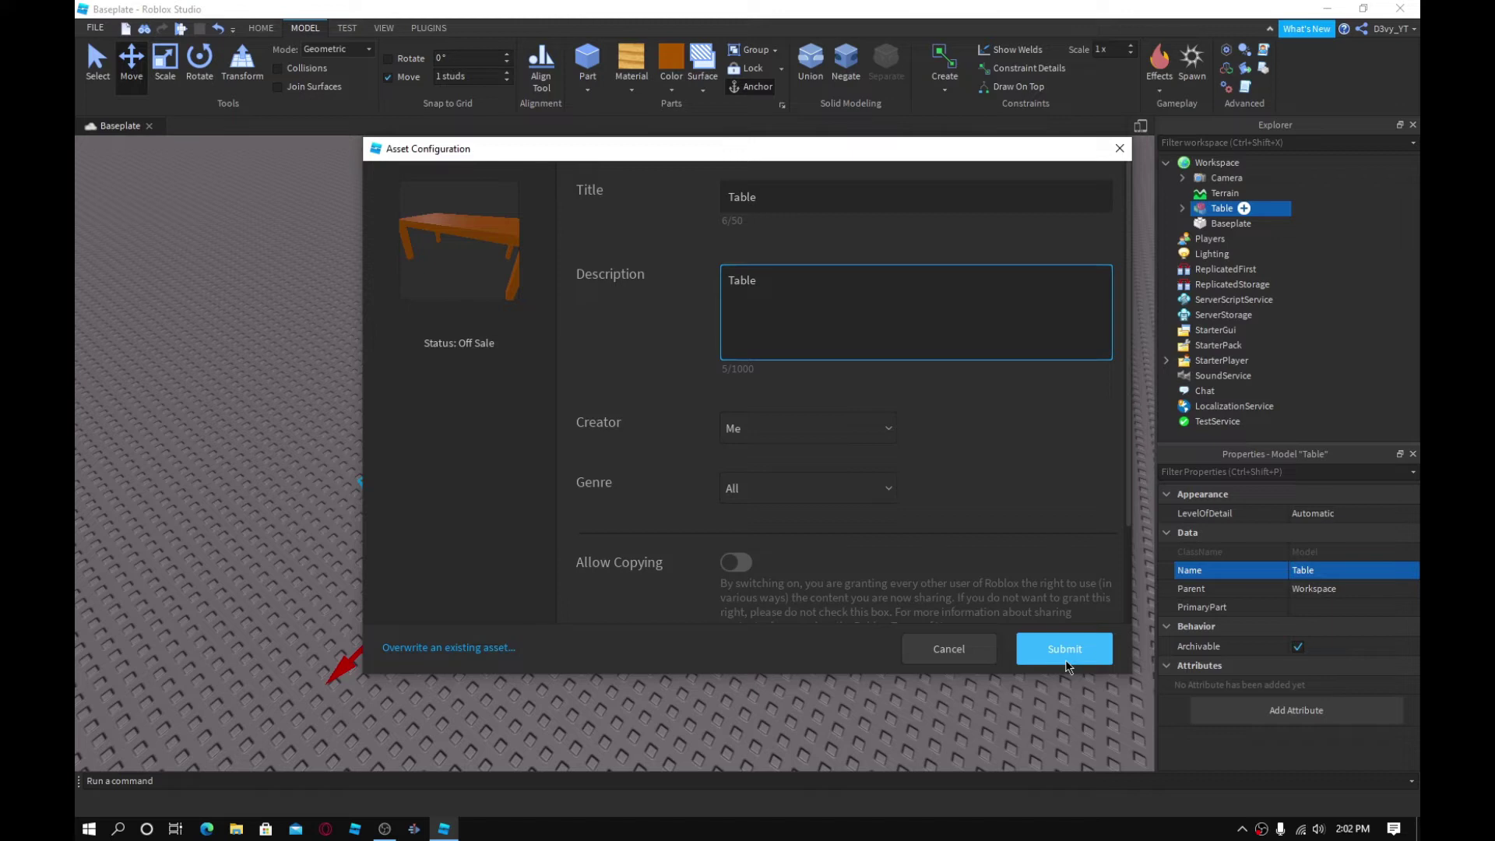
pyautogui.click(802, 430)
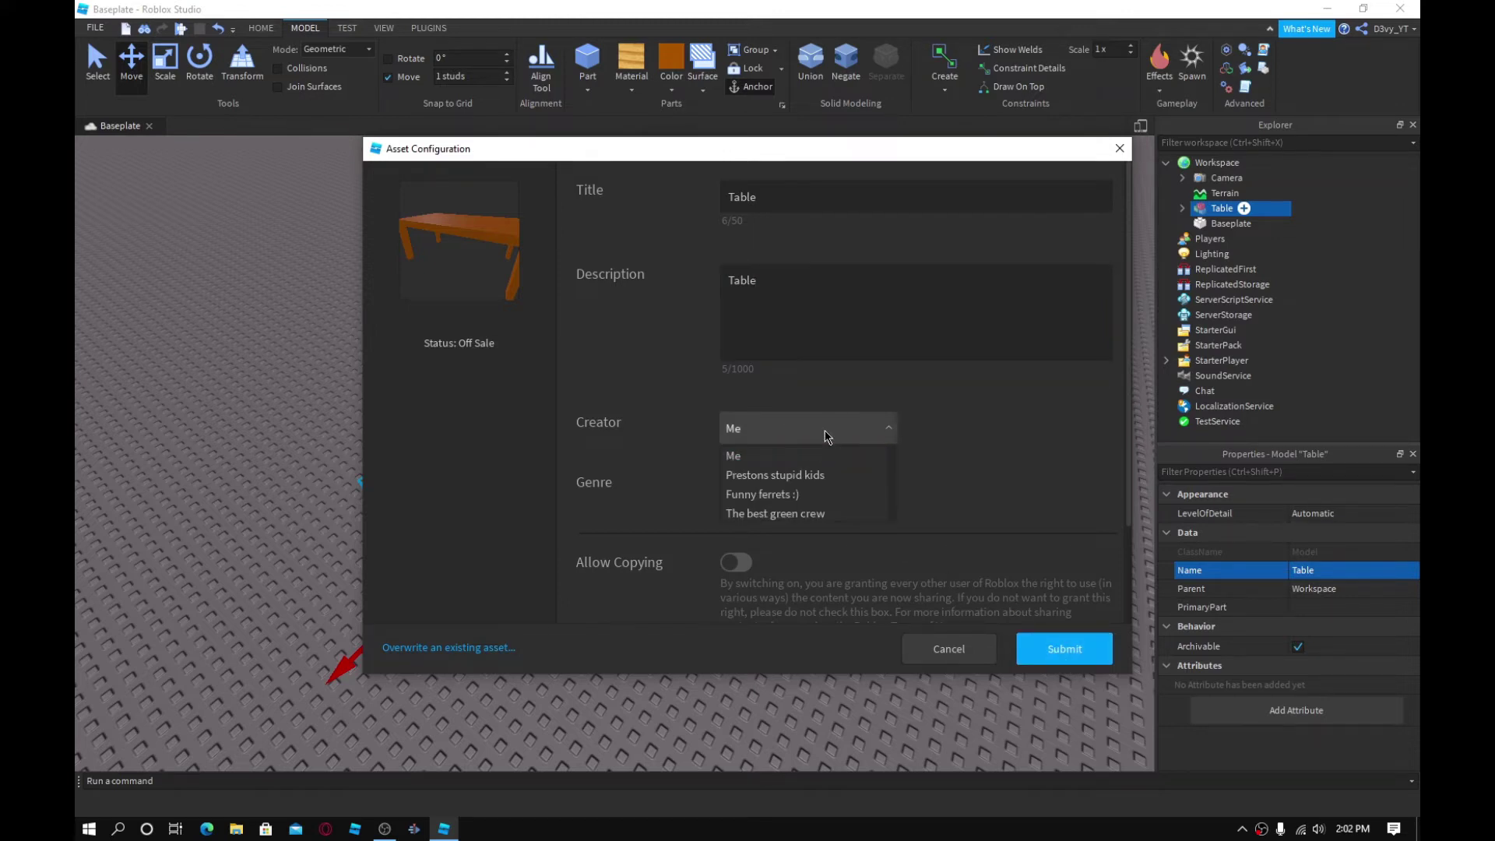
pyautogui.click(775, 443)
# Keep the genre as All and toggle Allow Copying on, then off again
pyautogui.scroll(-2, 895, 488)
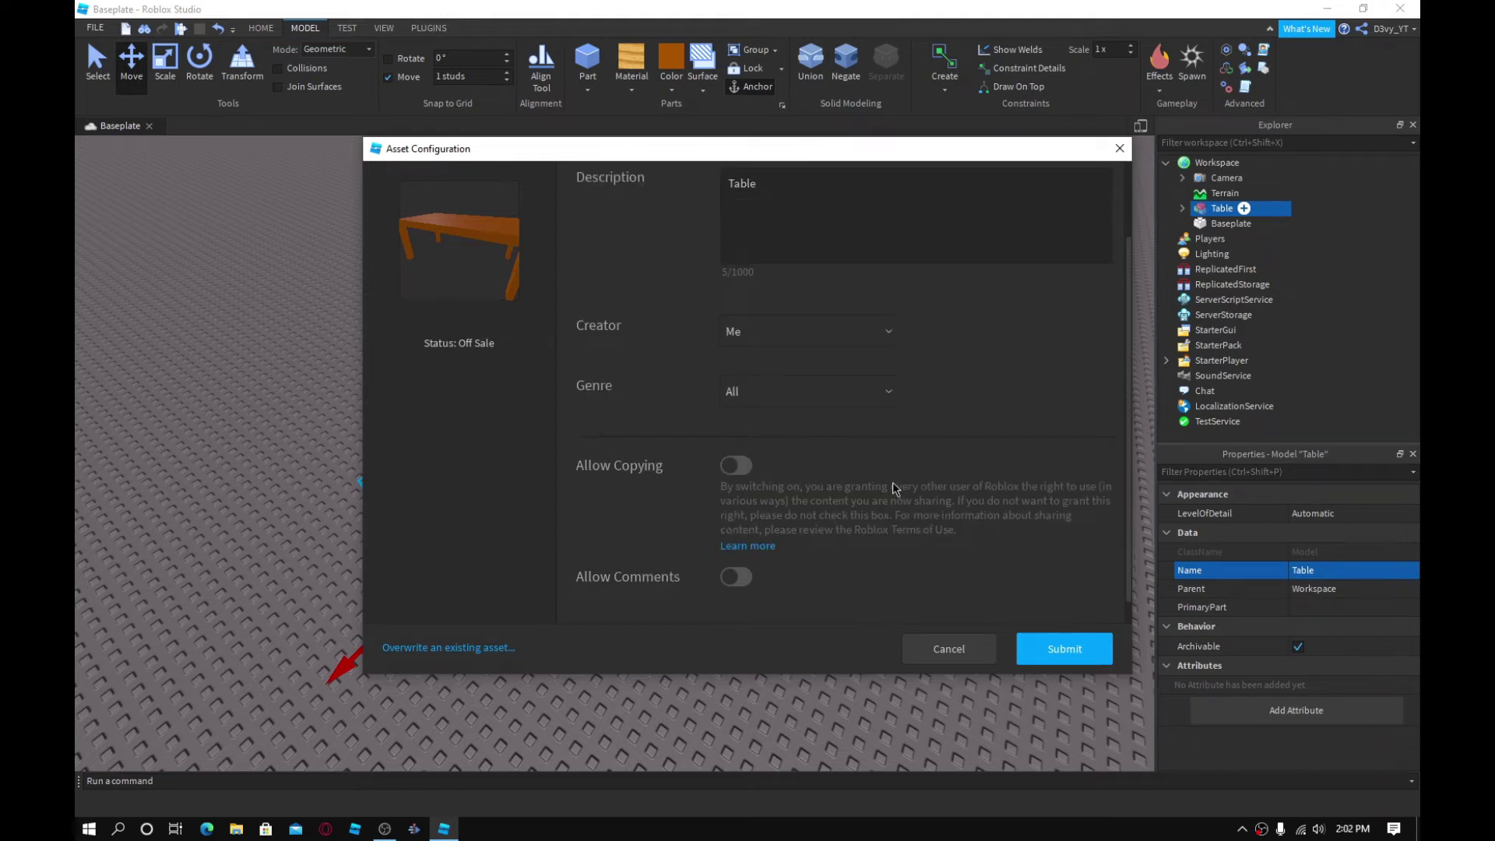
pyautogui.scroll(-1, 896, 488)
pyautogui.click(860, 377)
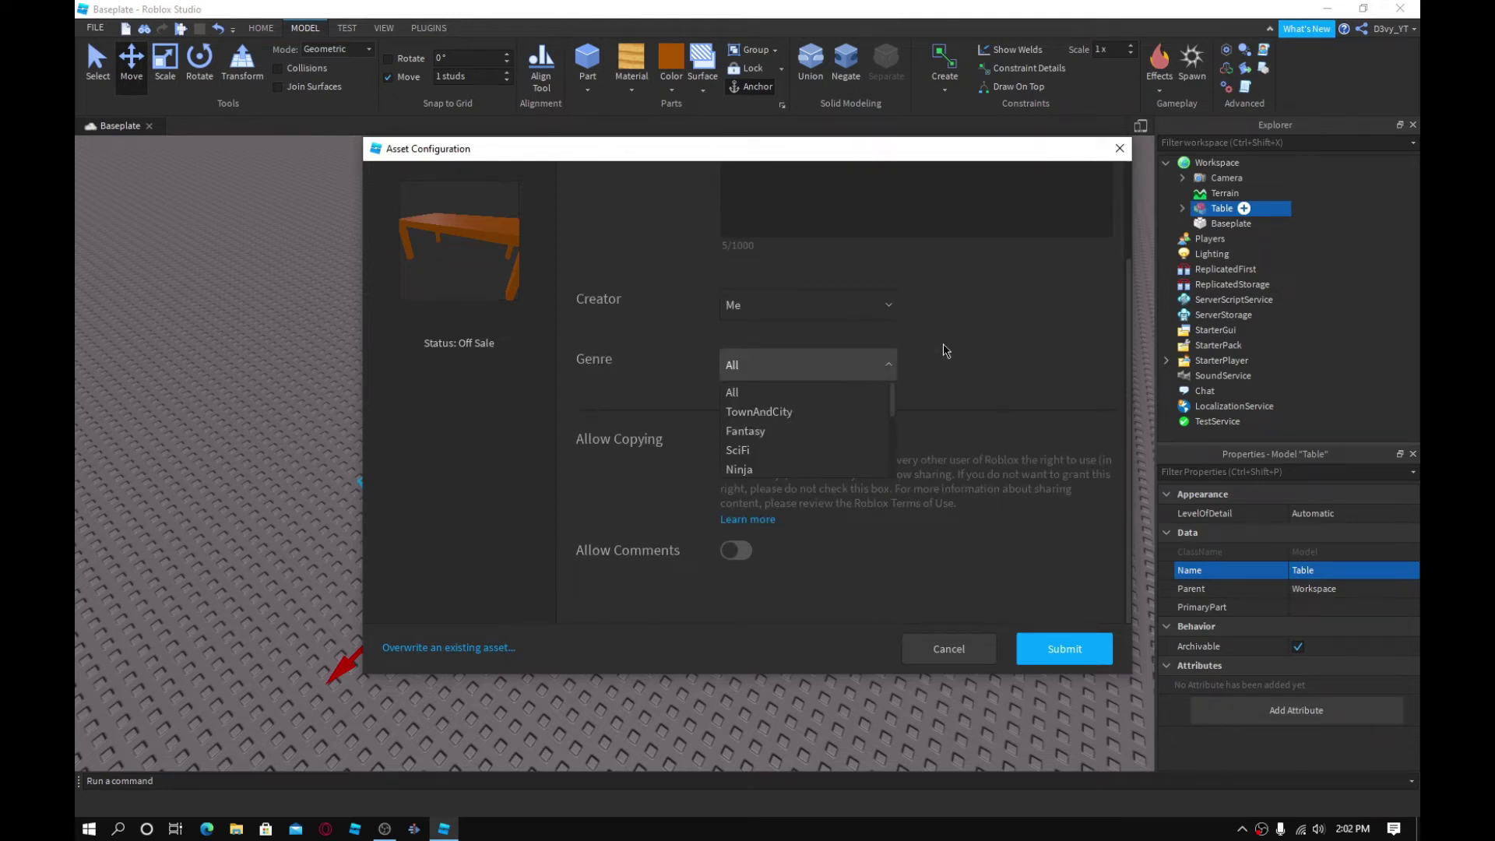
pyautogui.click(767, 391)
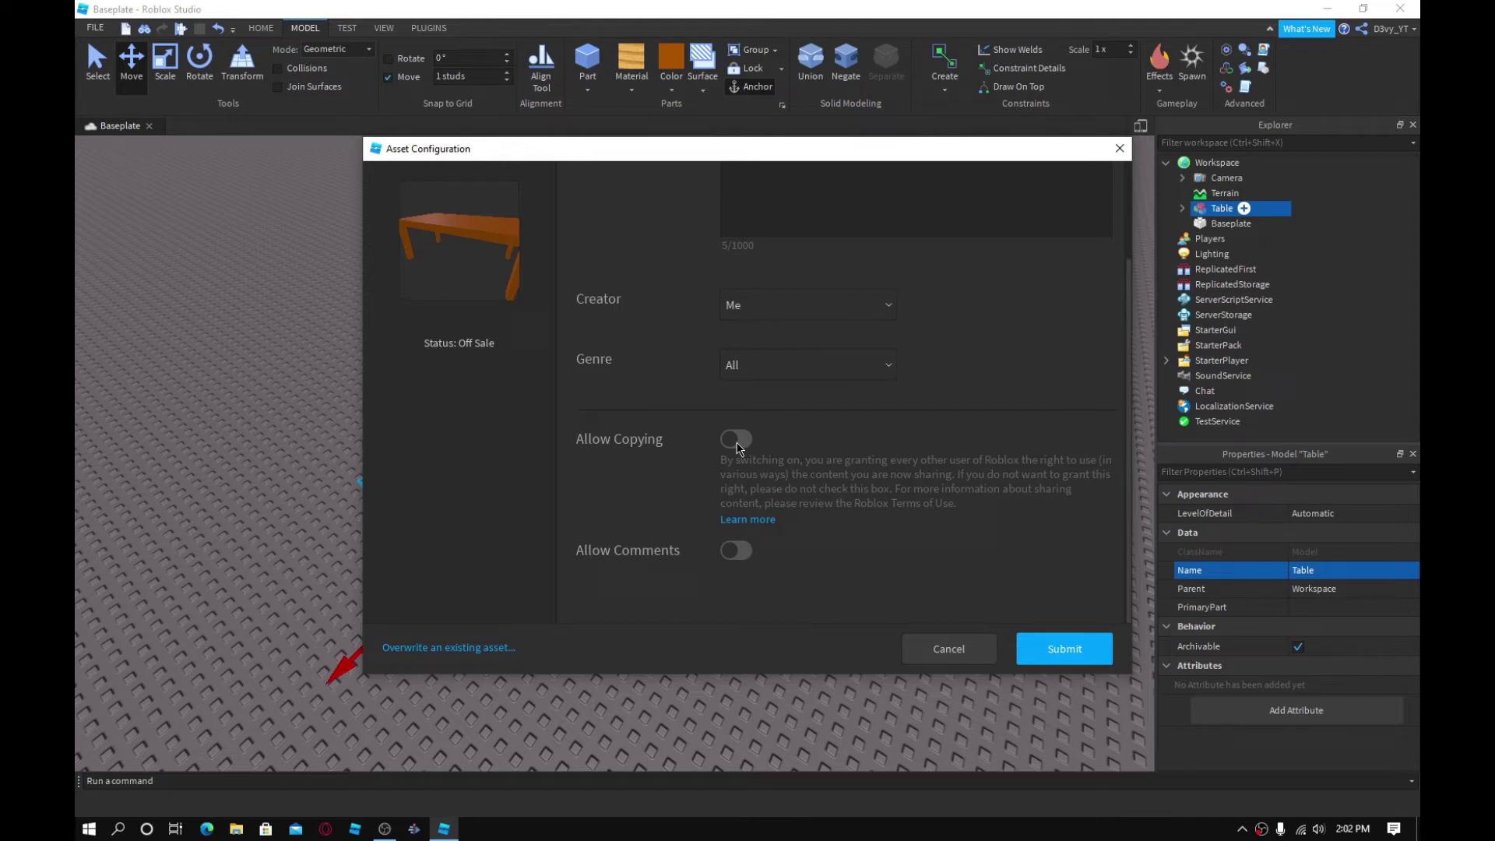
pyautogui.click(736, 441)
pyautogui.click(746, 437)
# Allow copying and comments, submit the Table model, then close the Baseplate place
pyautogui.click(746, 442)
pyautogui.click(740, 551)
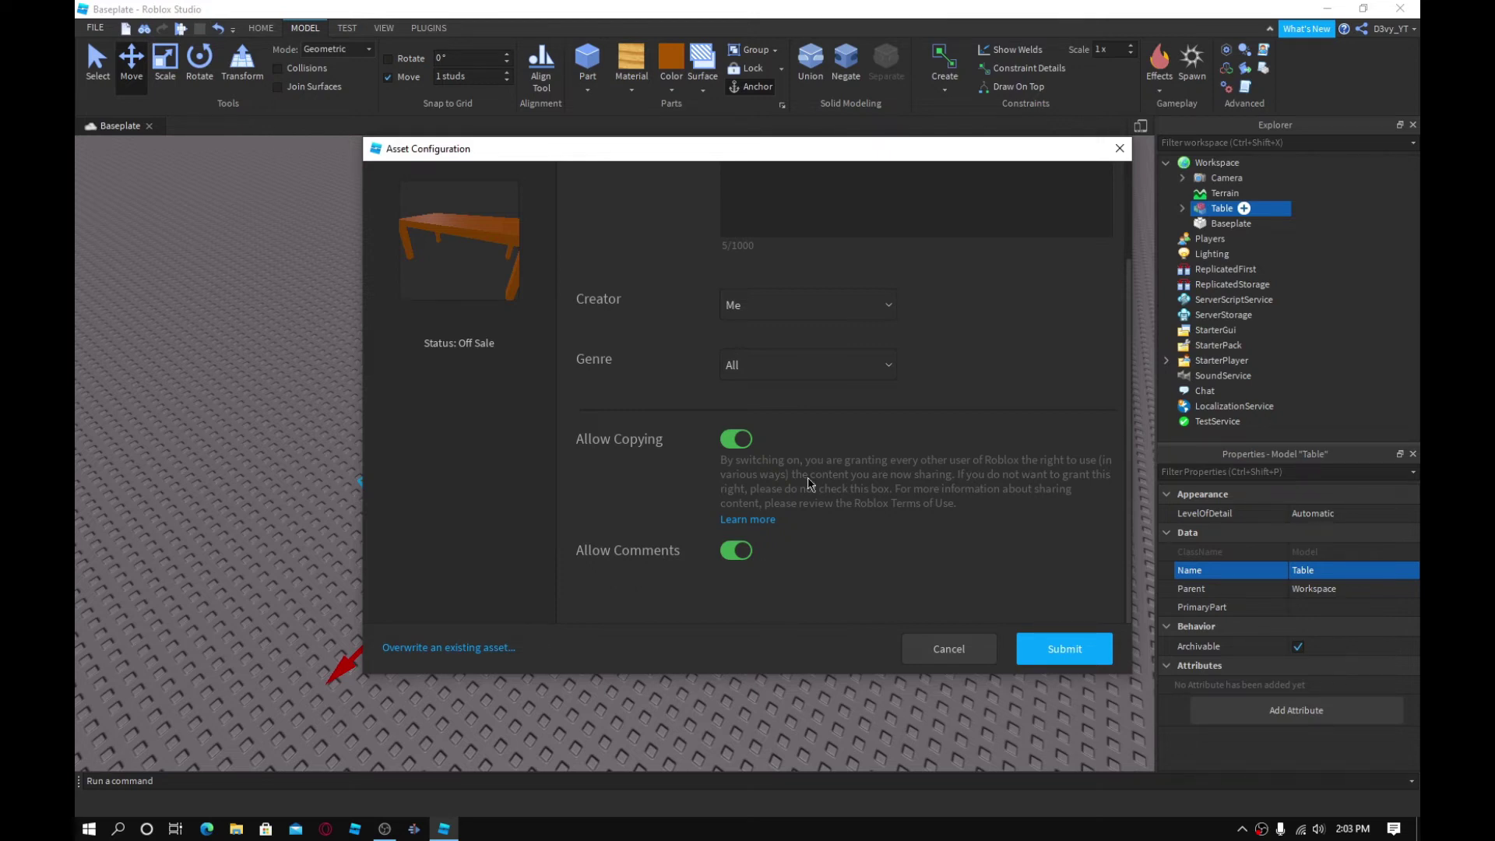
pyautogui.scroll(3, 871, 479)
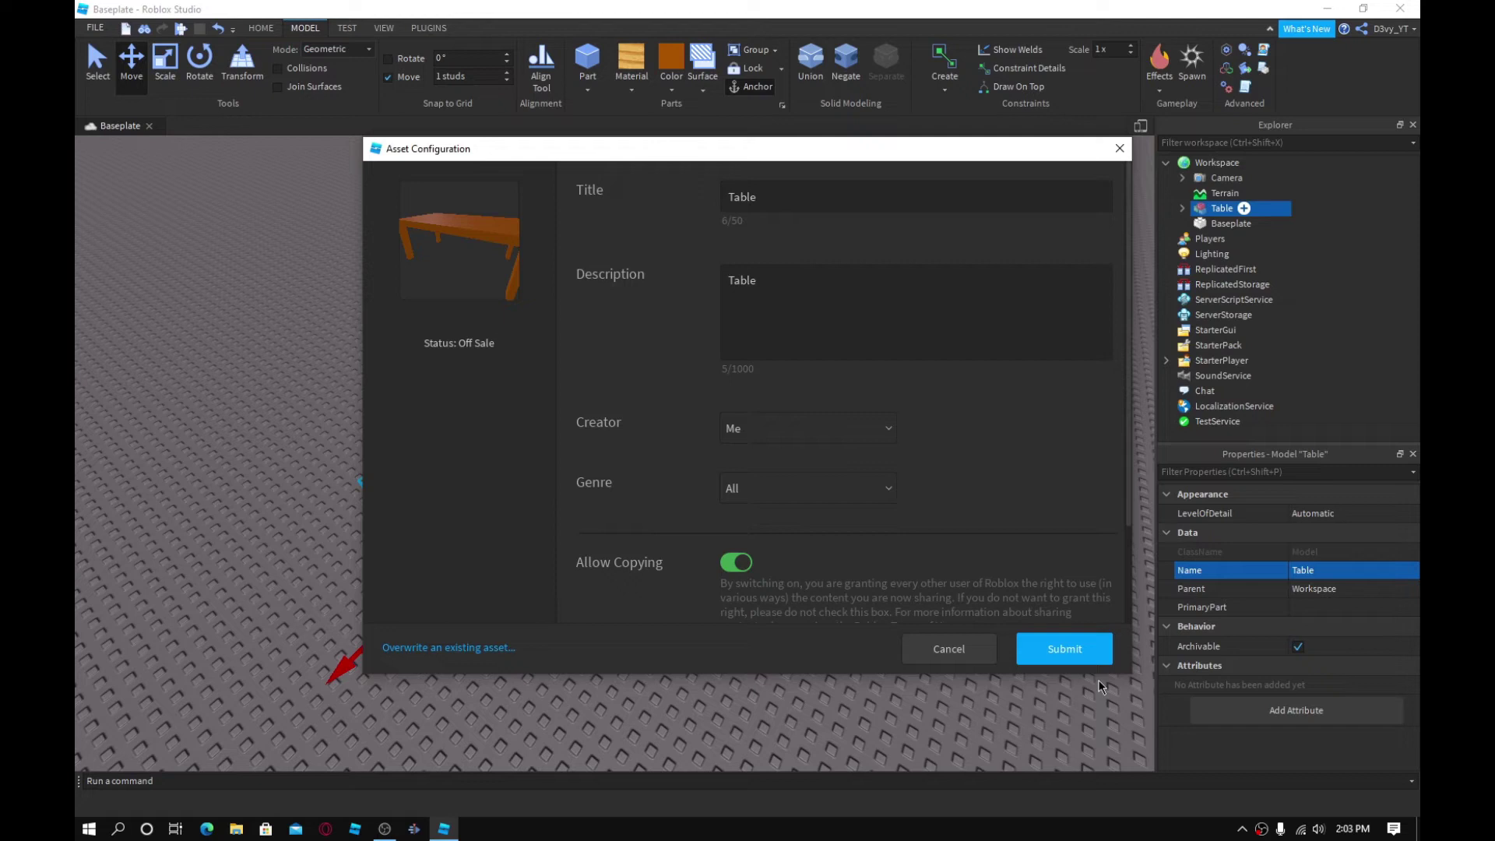
pyautogui.click(1080, 663)
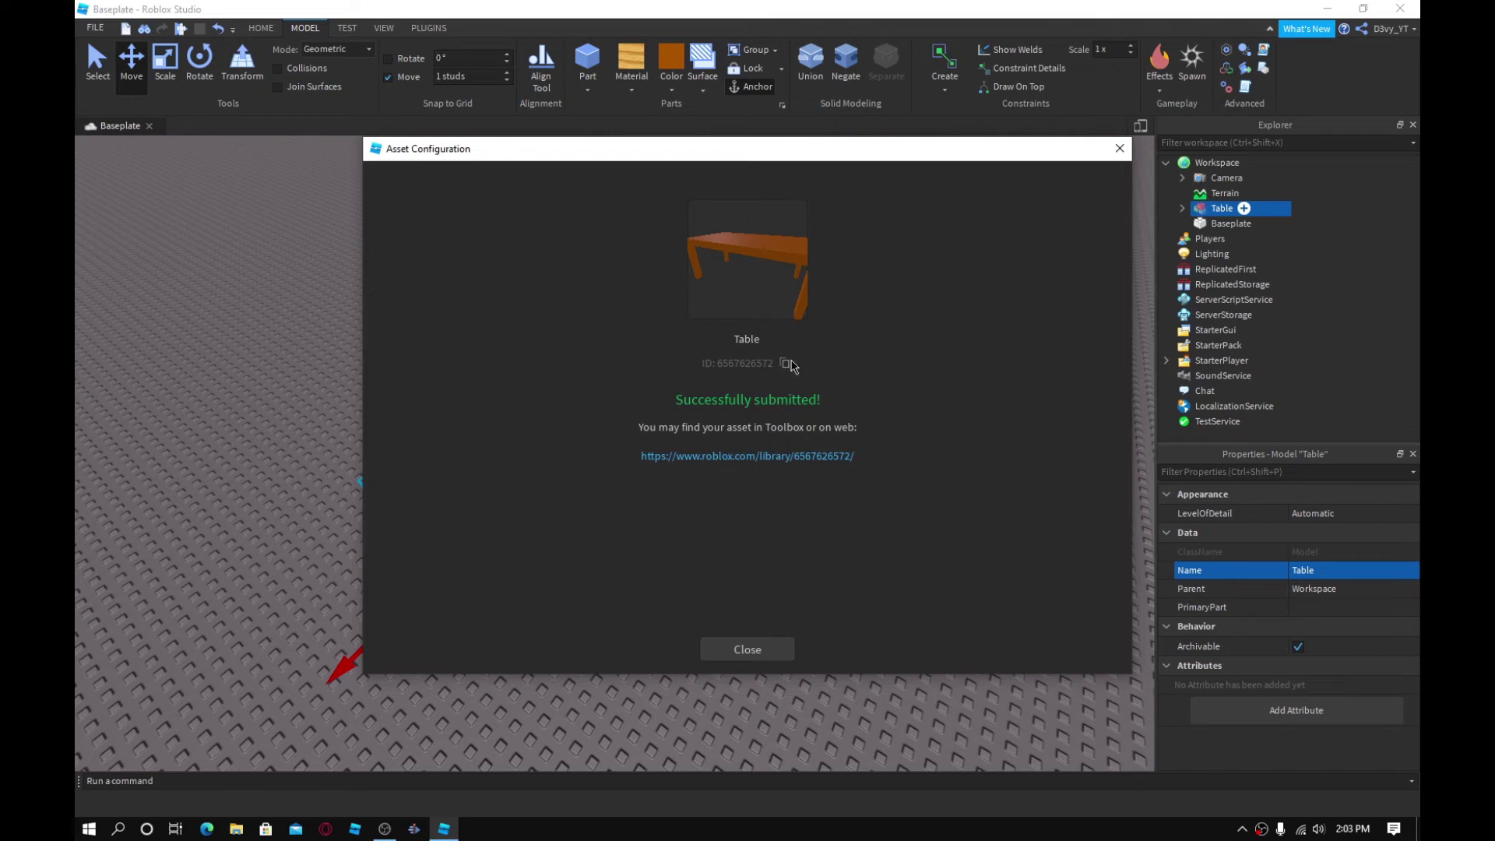
pyautogui.click(746, 650)
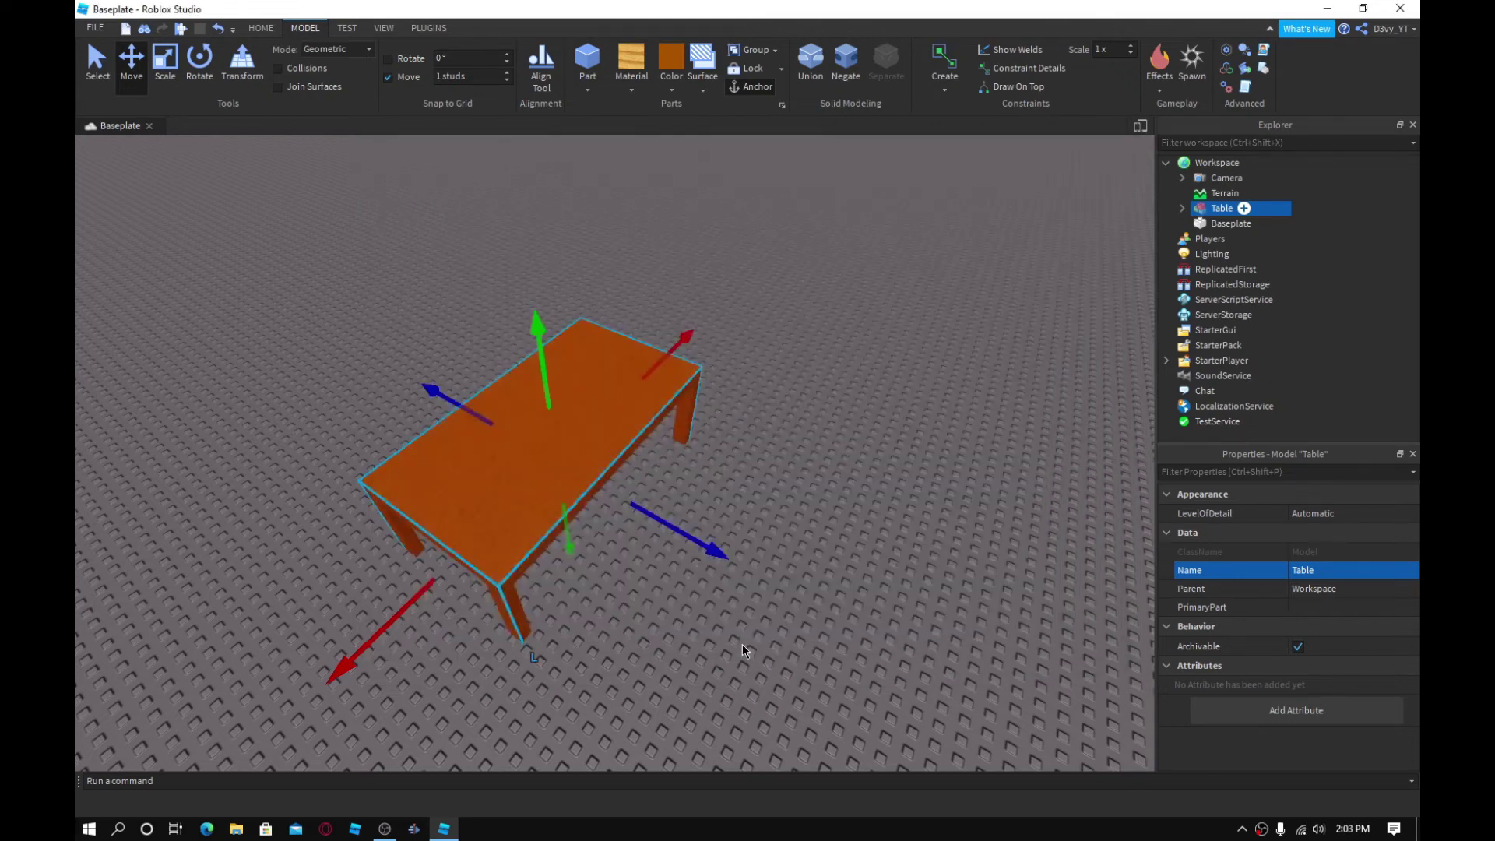
pyautogui.click(1397, 7)
# Discard Baseplate changes, go to the Roblox develop address, and close extra tabs
pyautogui.click(763, 434)
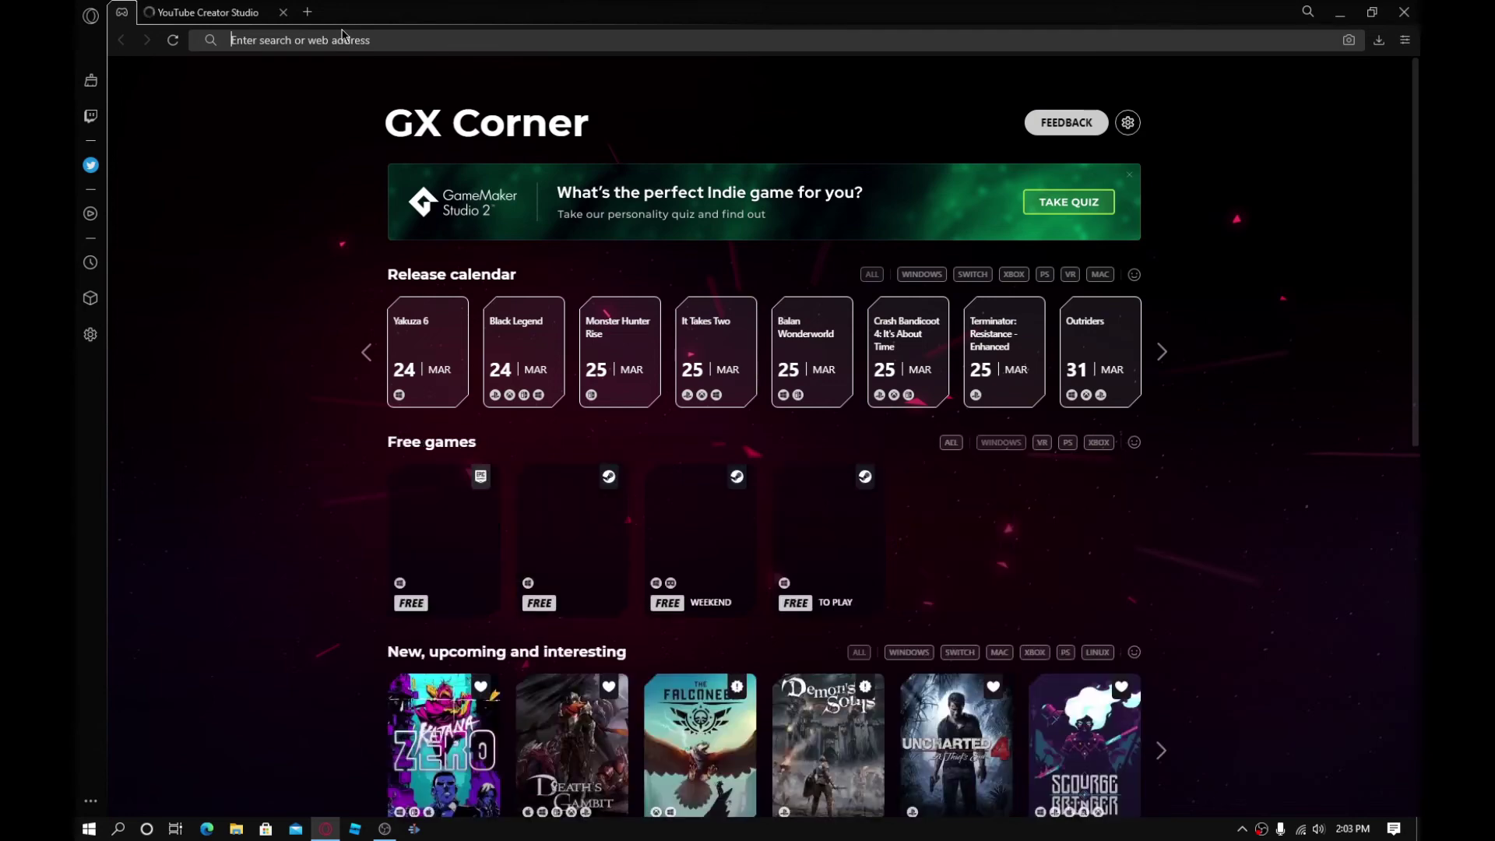
pyautogui.write('roblox.com/develop')
pyautogui.press('Return')
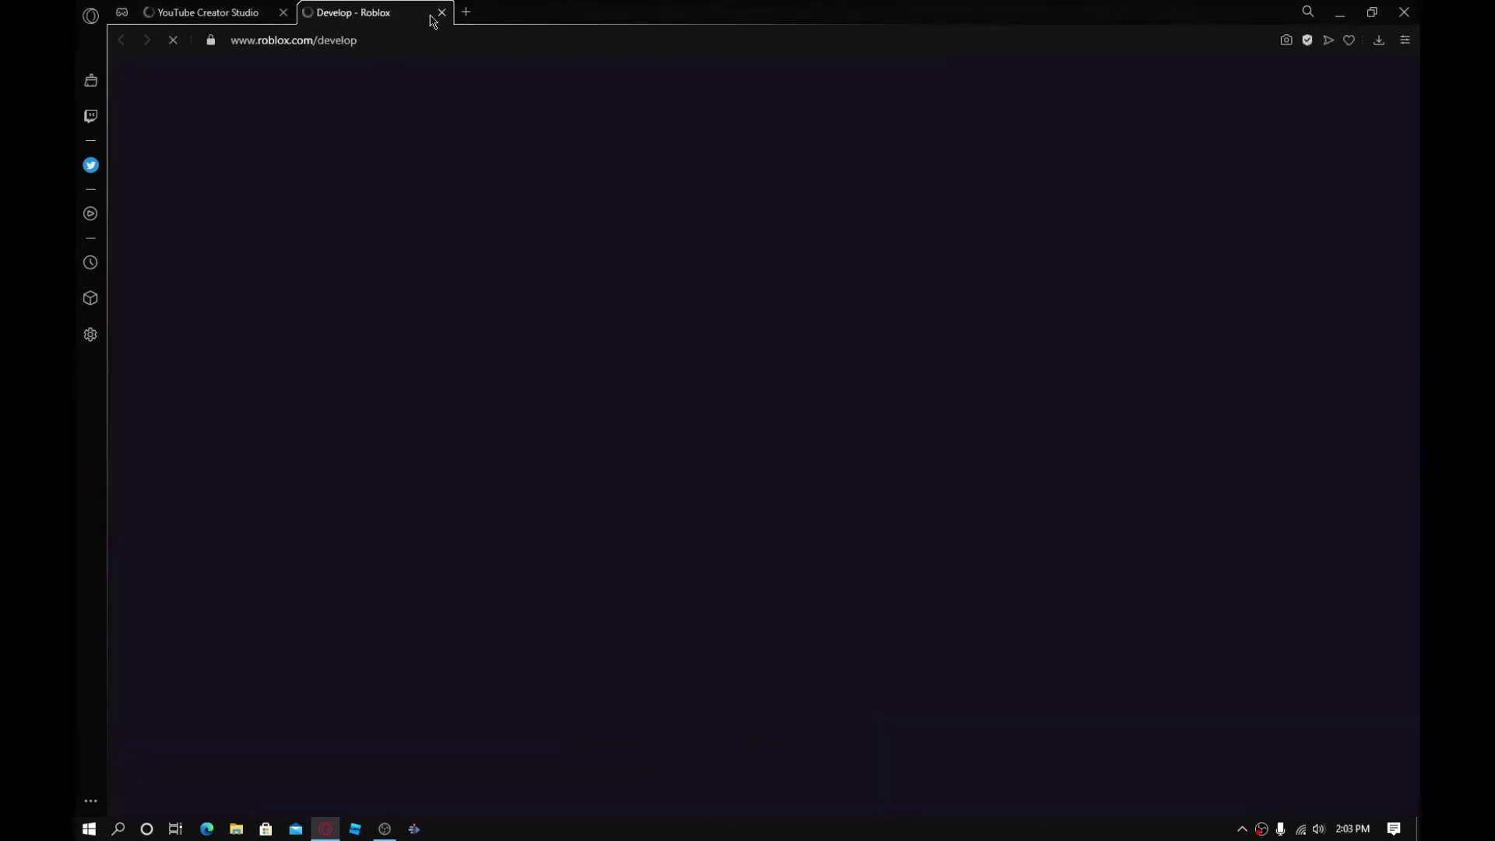
pyautogui.click(441, 12)
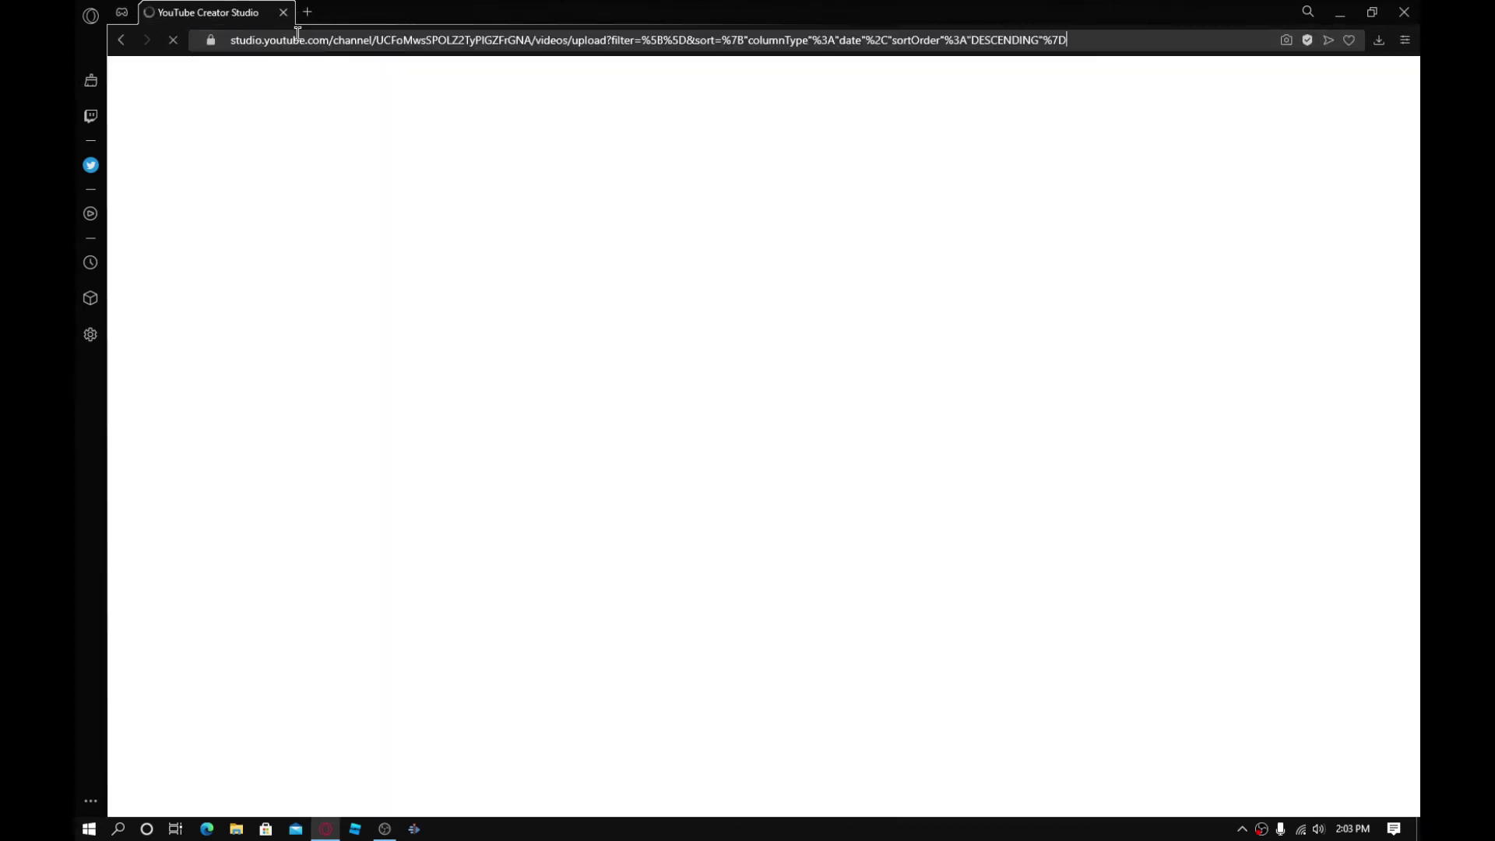
pyautogui.click(283, 13)
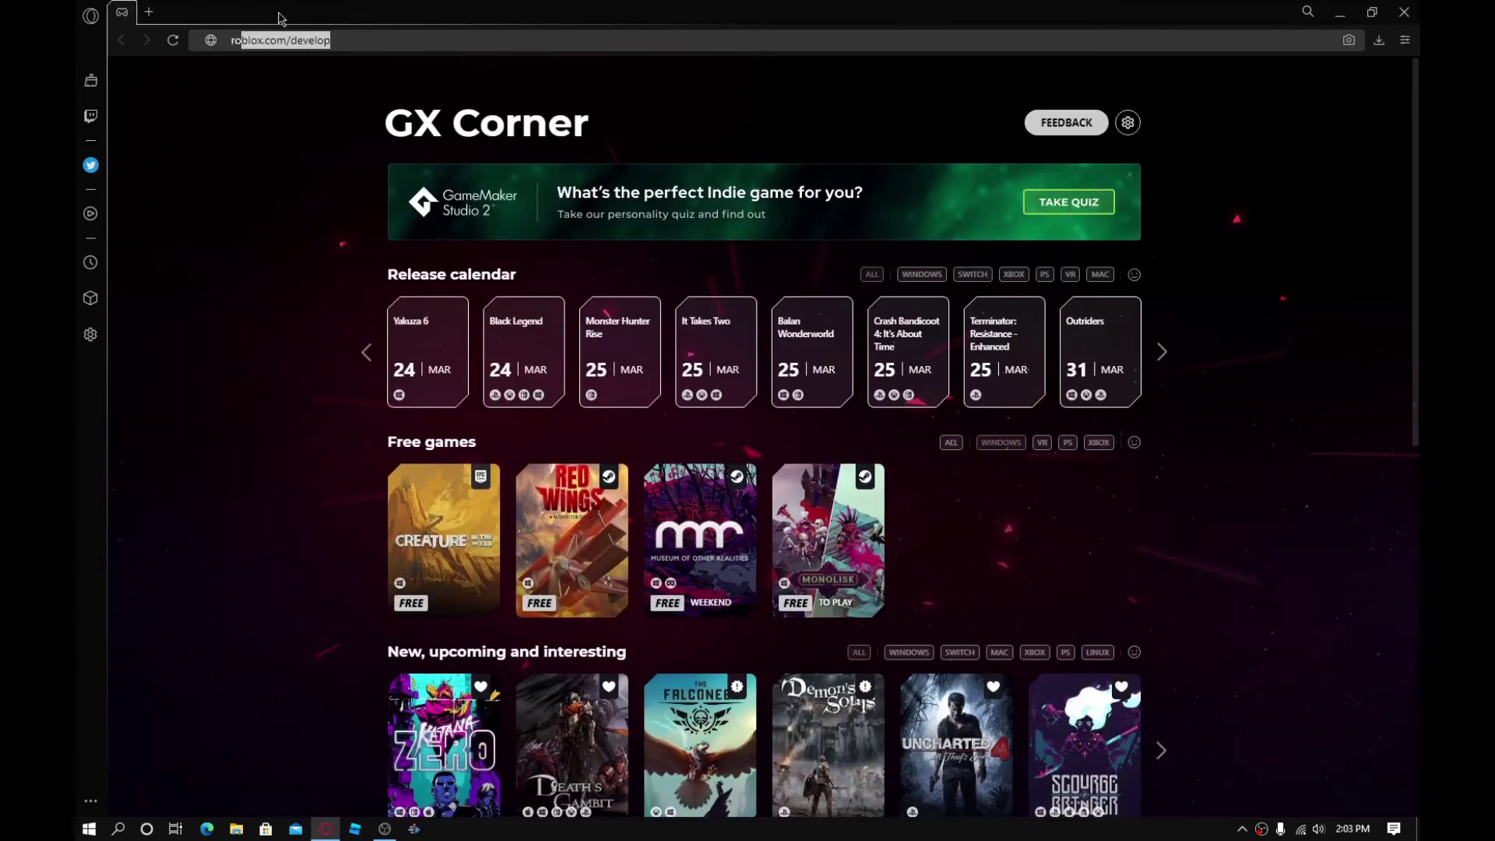
# Load the roblox.com home page and open the Create page
pyautogui.doubleClick(316, 40)
pyautogui.press('BackSpace')
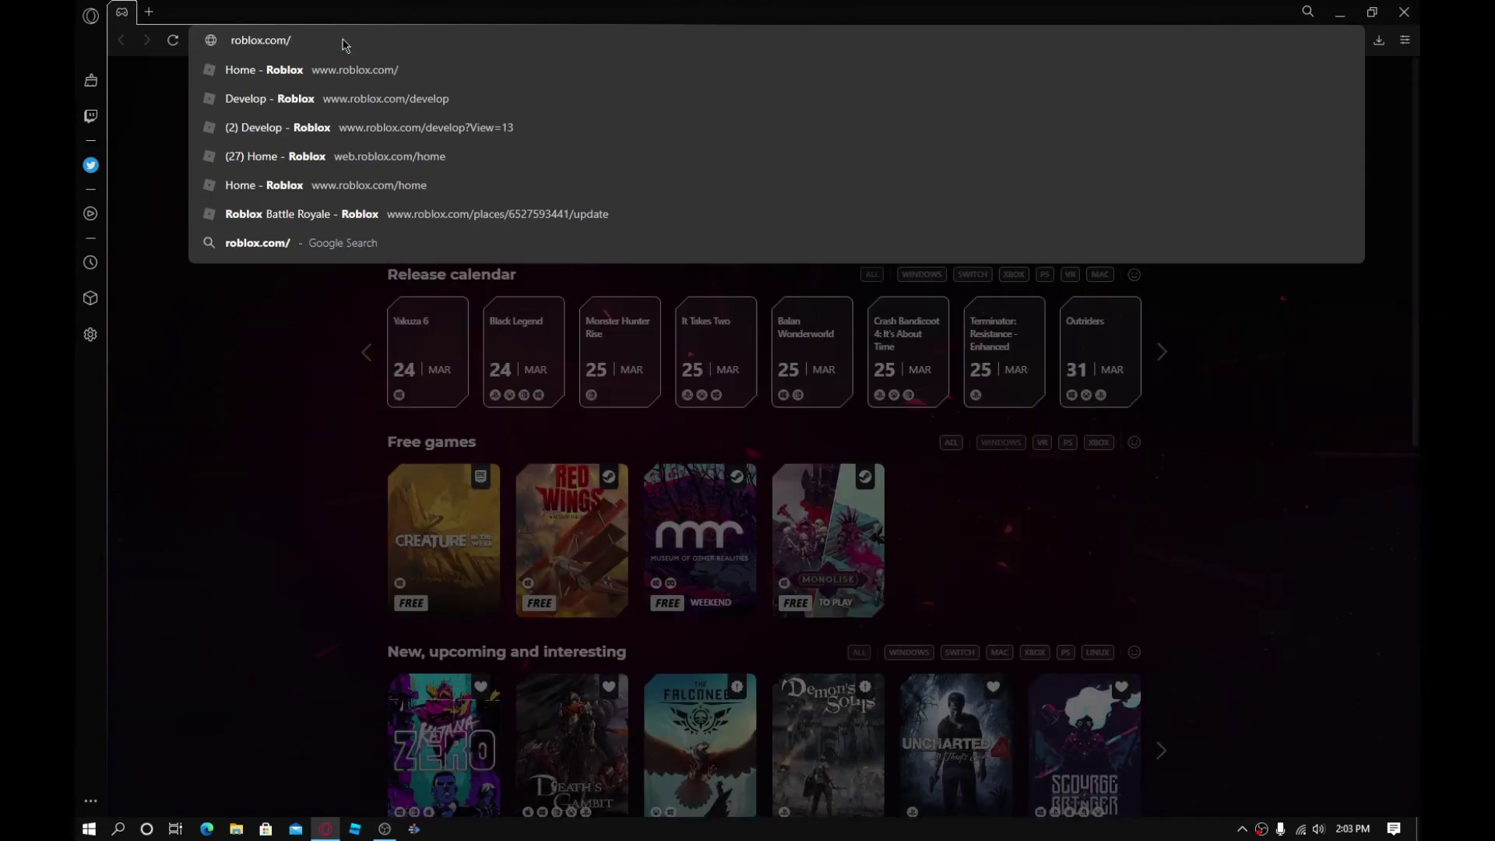
pyautogui.press('Return')
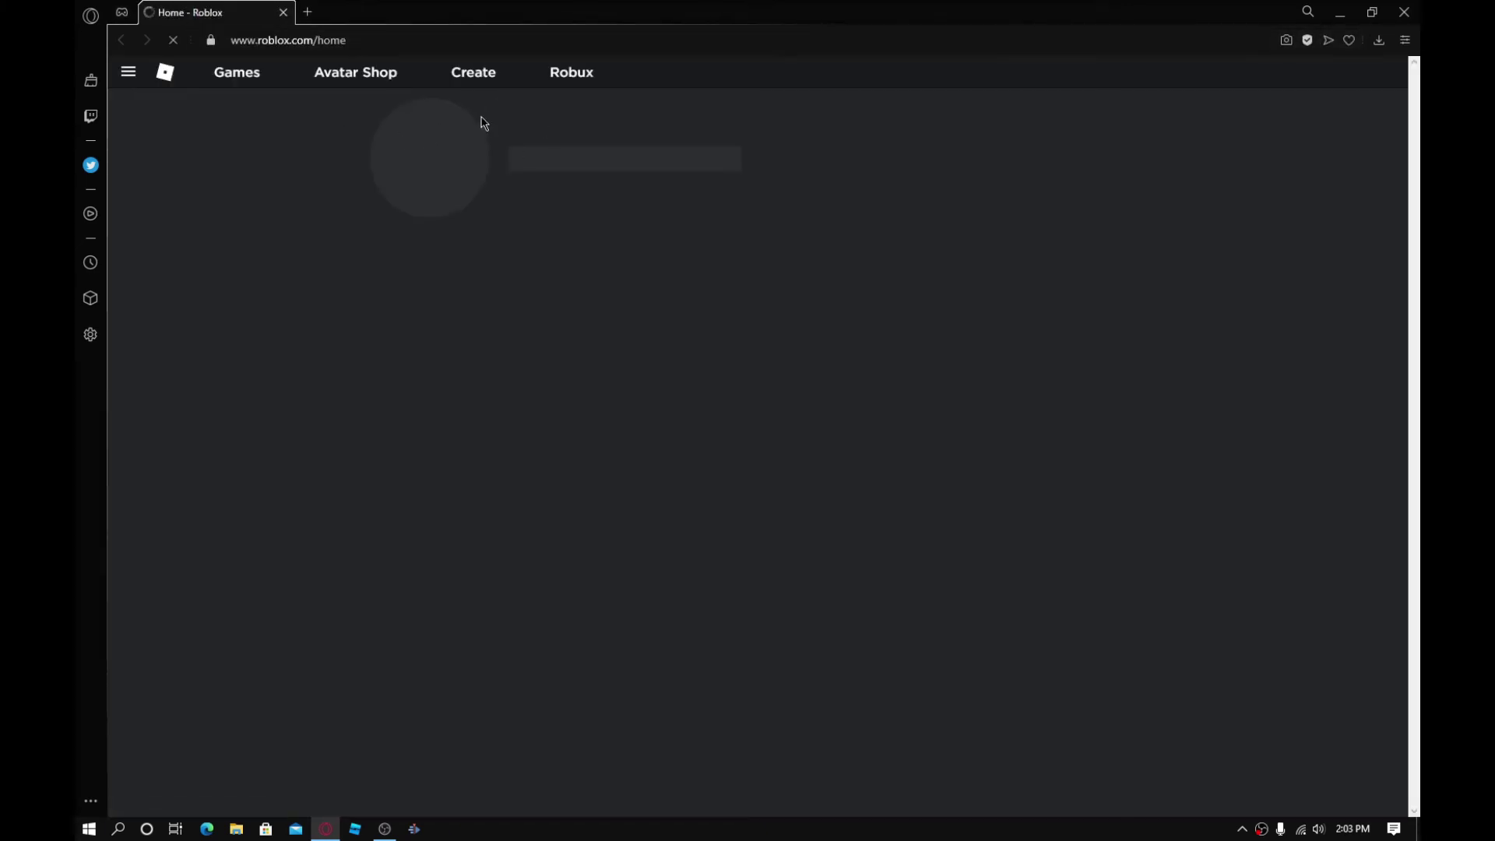
pyautogui.click(474, 84)
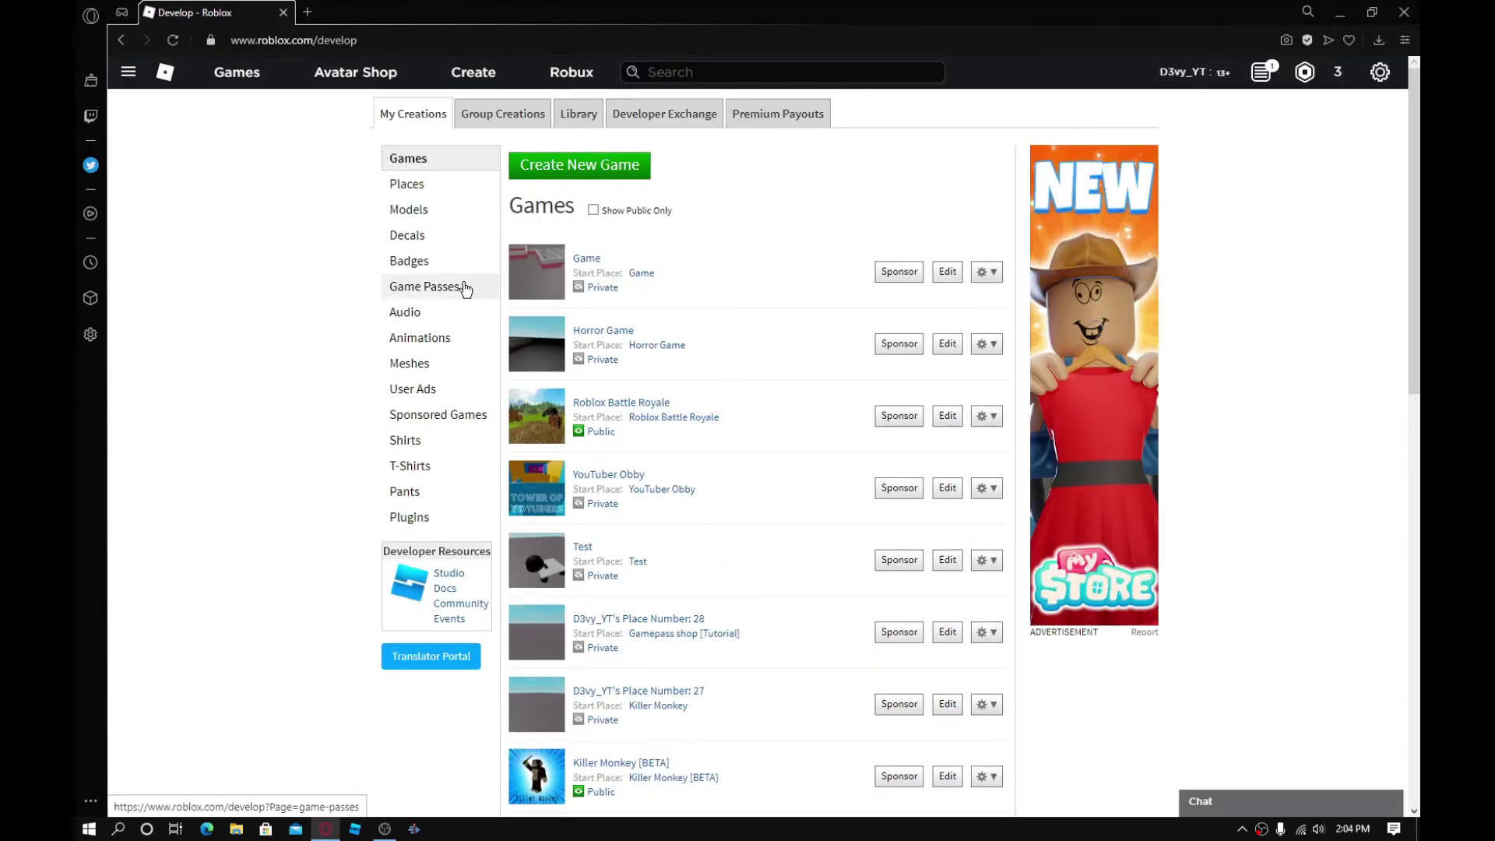
# Show the created Models list to view the Table model, then return Home
pyautogui.click(445, 221)
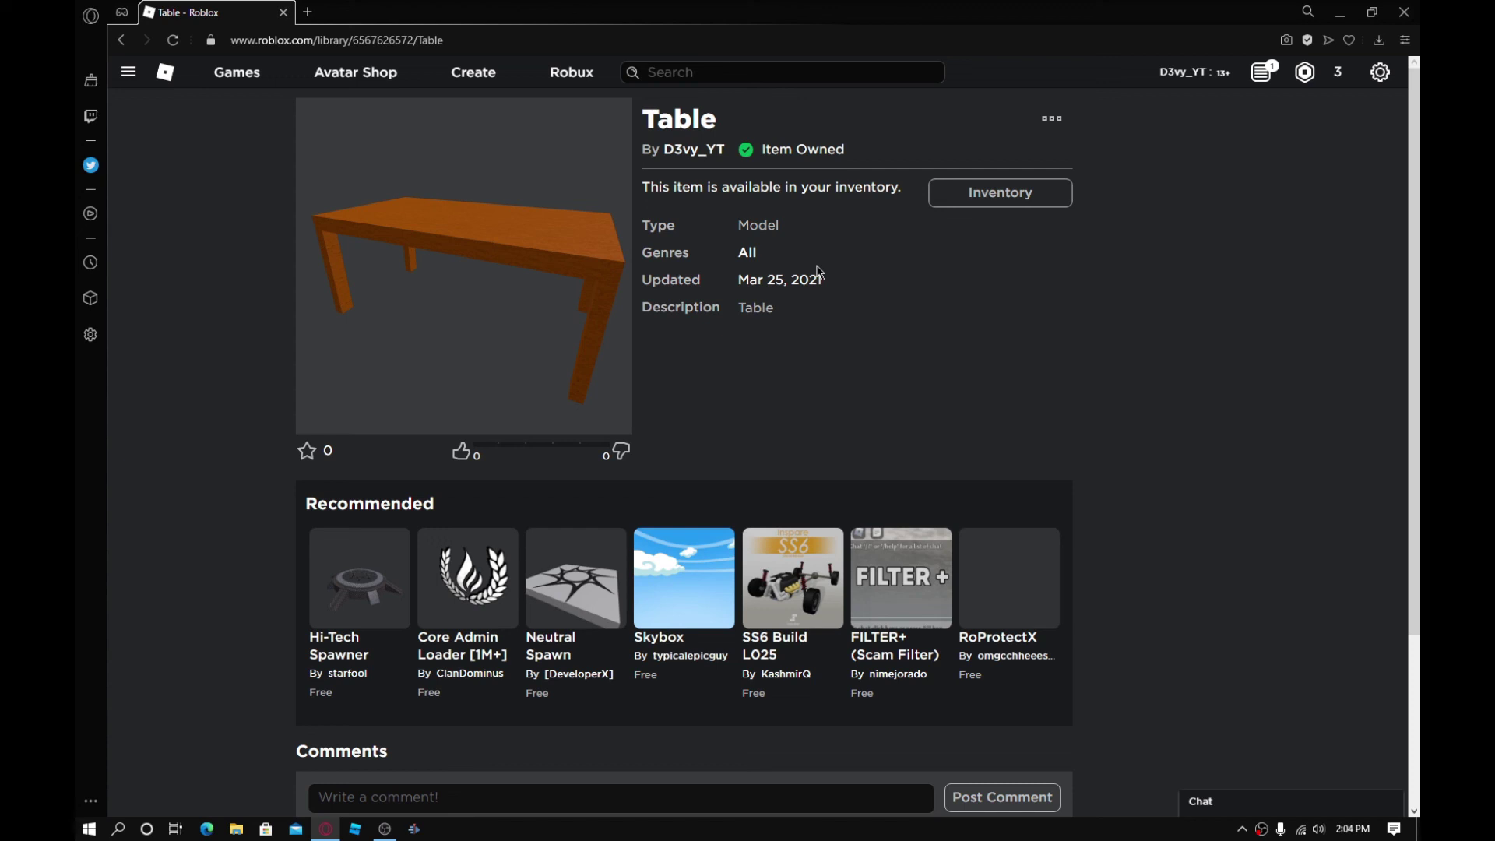
pyautogui.click(164, 73)
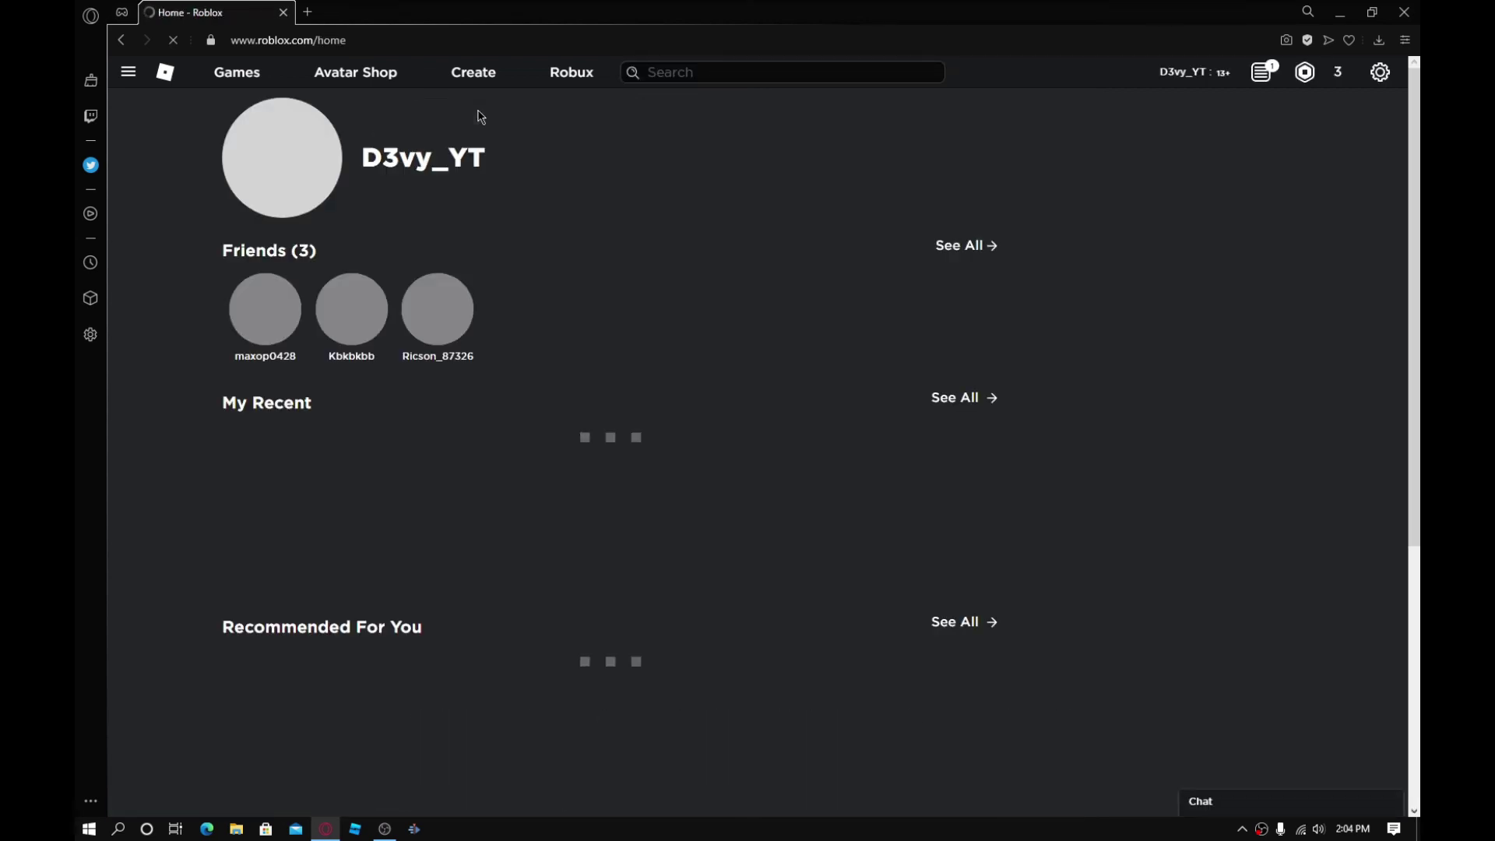